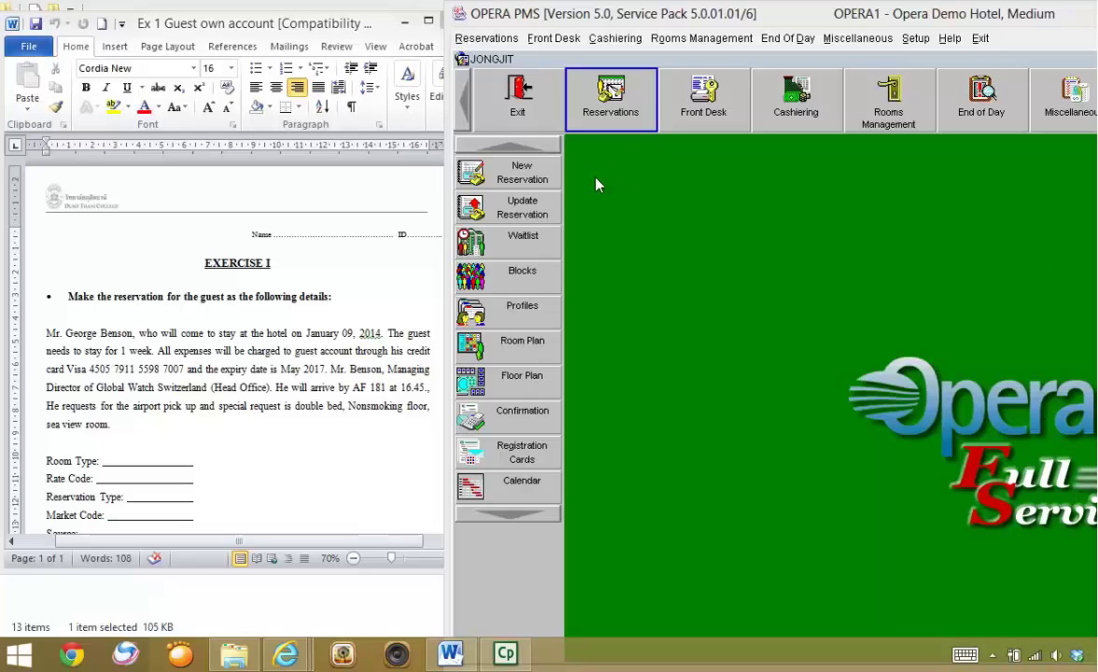
# - Open a blank New Reservation form, prefilled with arrival 06/01/14 for one night
pyautogui.click(547, 180)
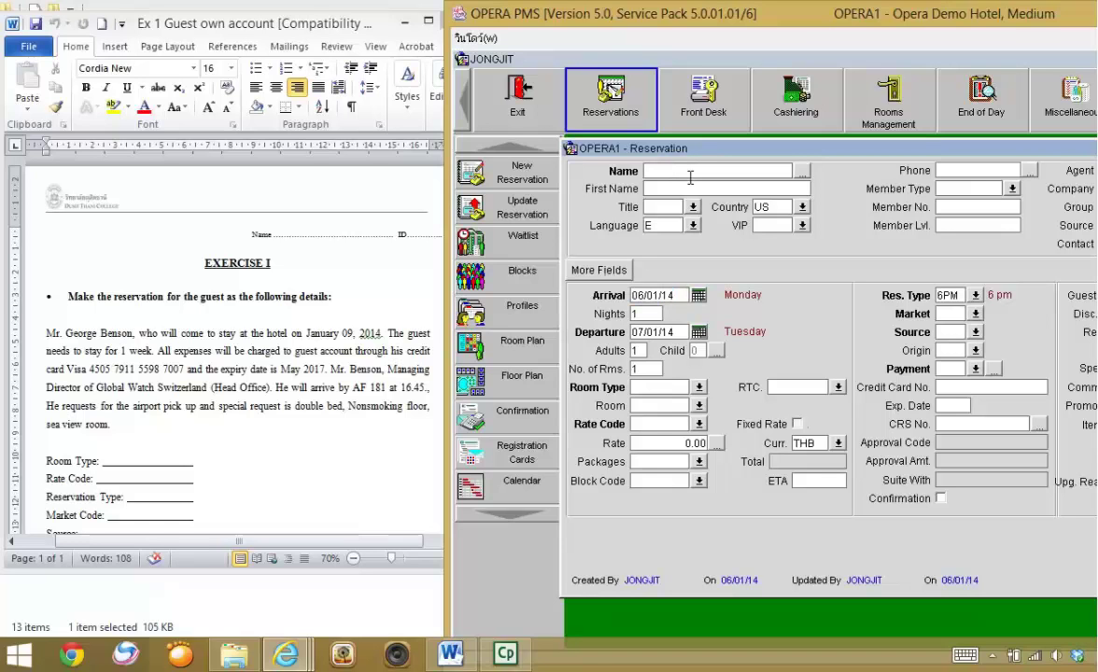
# - Enter the guest's surname and first name, declining the partially matching existing profile
pyautogui.click(693, 184)
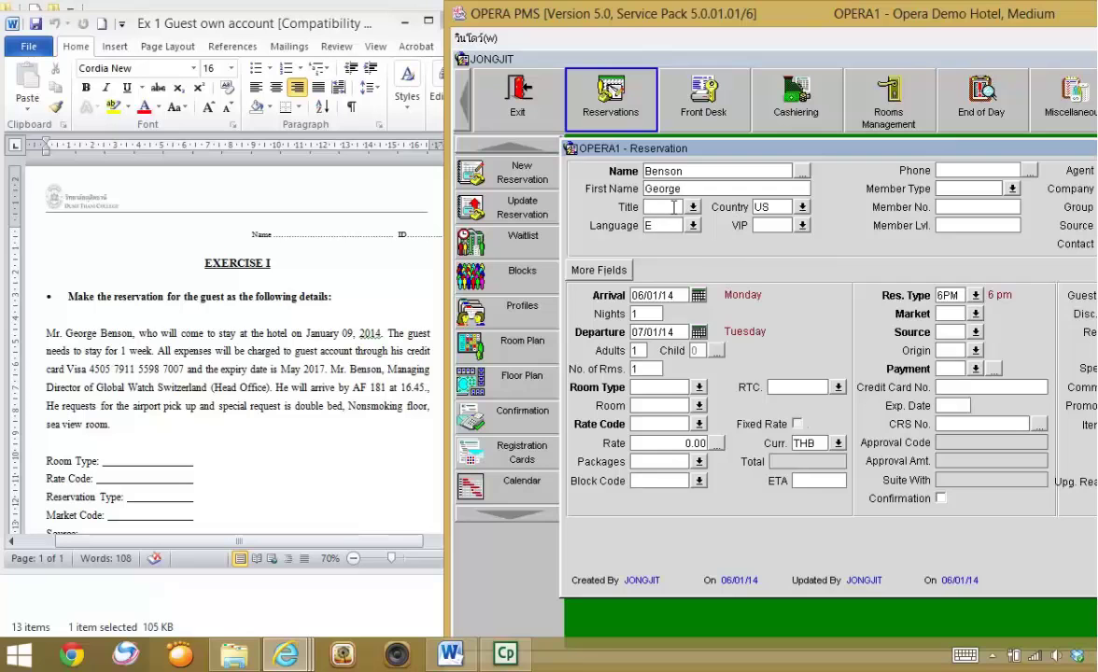
pyautogui.press('Tab')
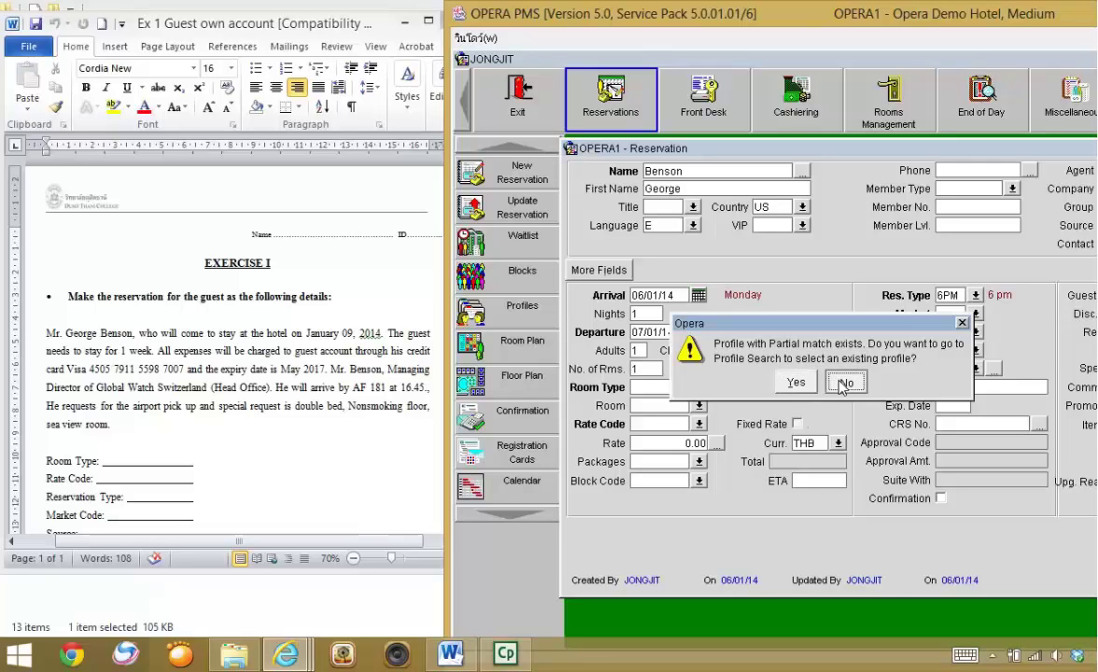
pyautogui.press('Escape')
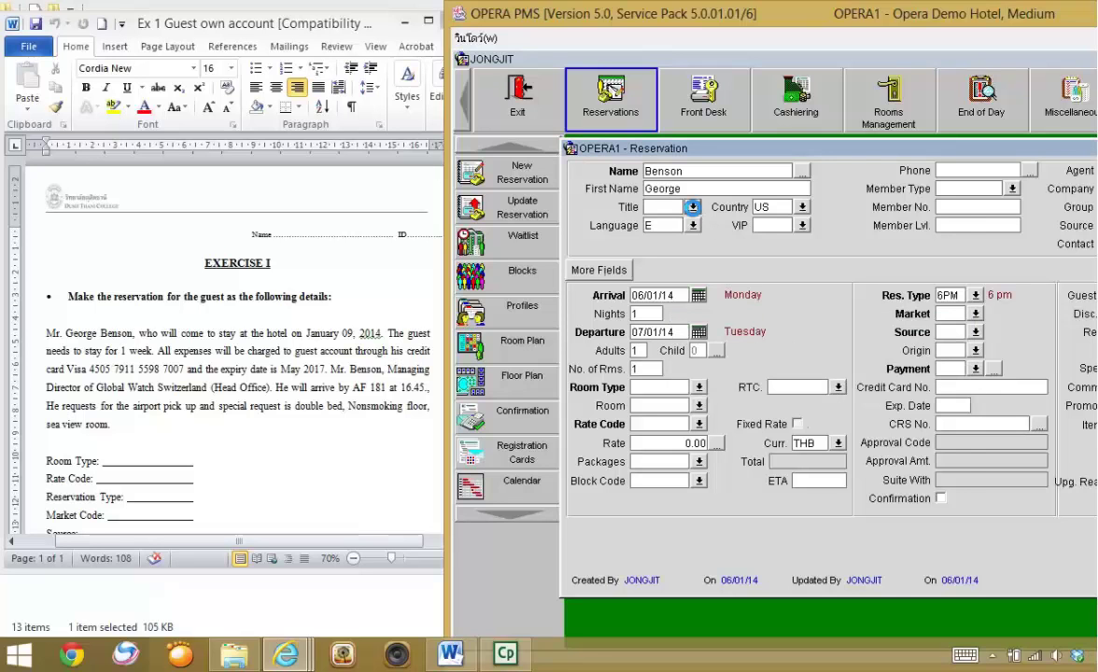
# - Give the guest the title Mr and the language English (E)
pyautogui.doubleClick(642, 204)
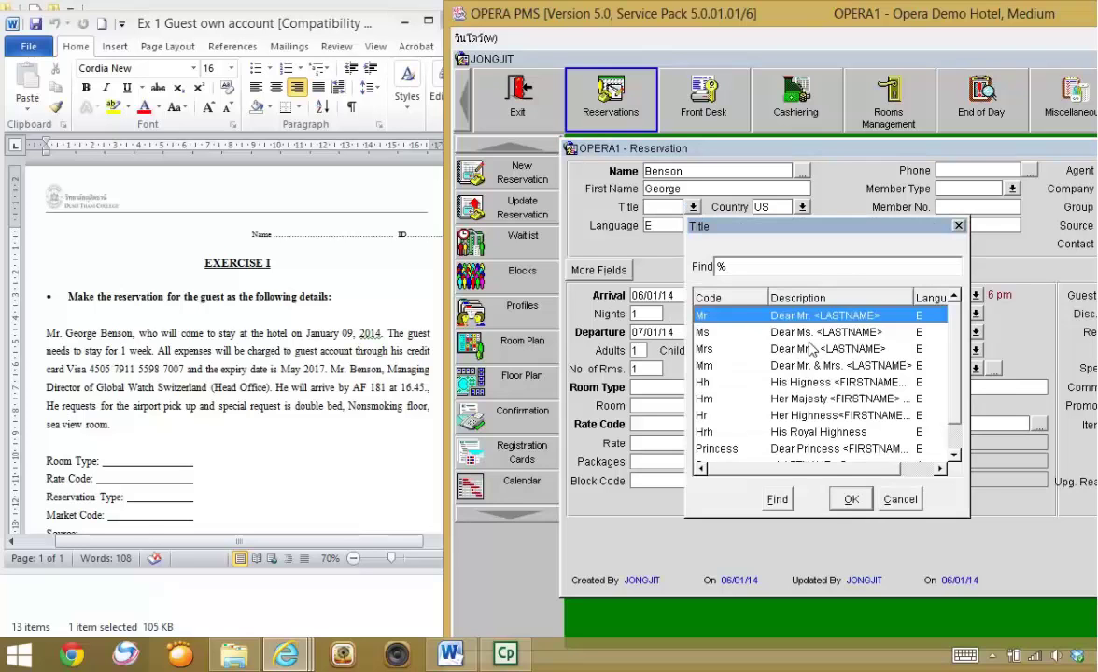
pyautogui.press('Return')
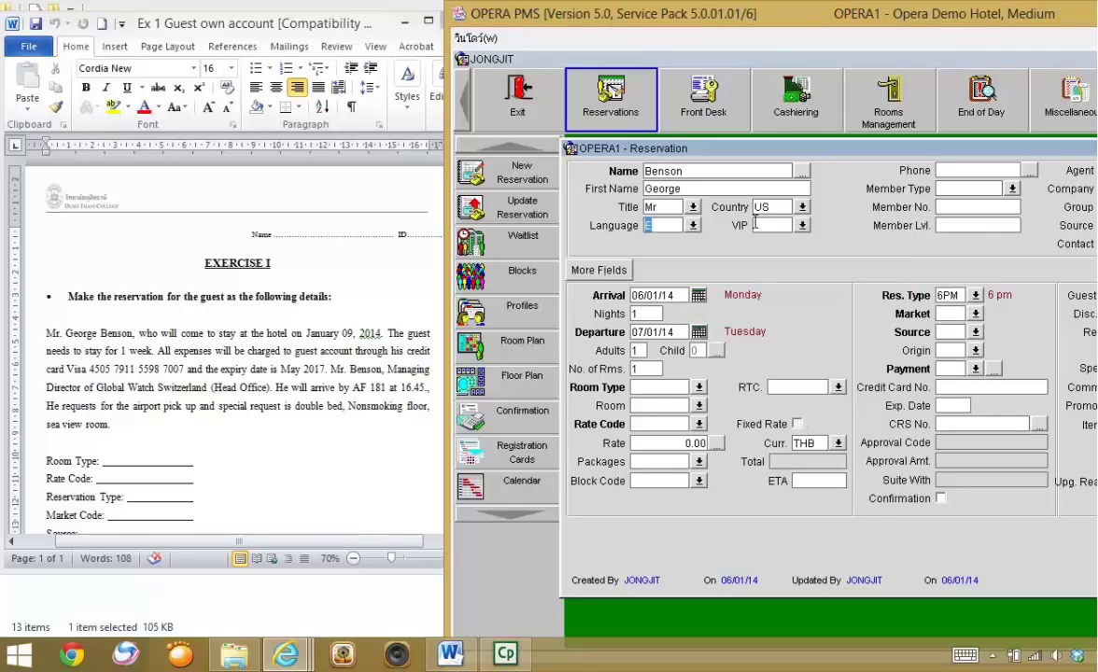
pyautogui.click(661, 228)
pyautogui.click(693, 225)
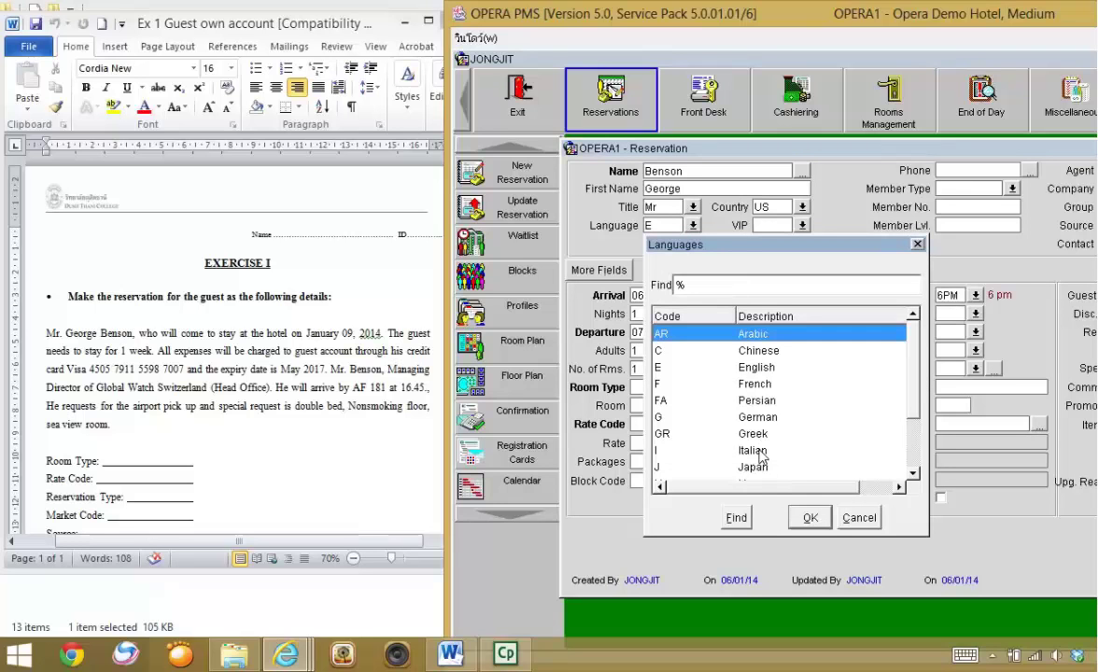
pyautogui.click(913, 474)
pyautogui.click(913, 474)
pyautogui.click(913, 474)
pyautogui.click(913, 474)
pyautogui.click(913, 475)
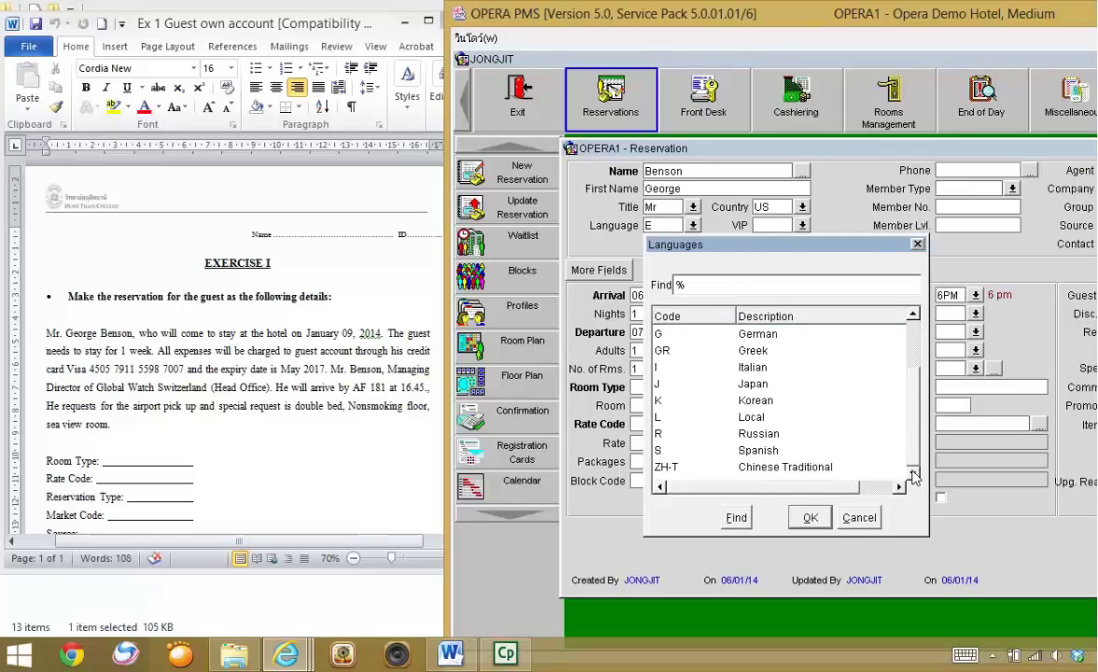
pyautogui.click(912, 372)
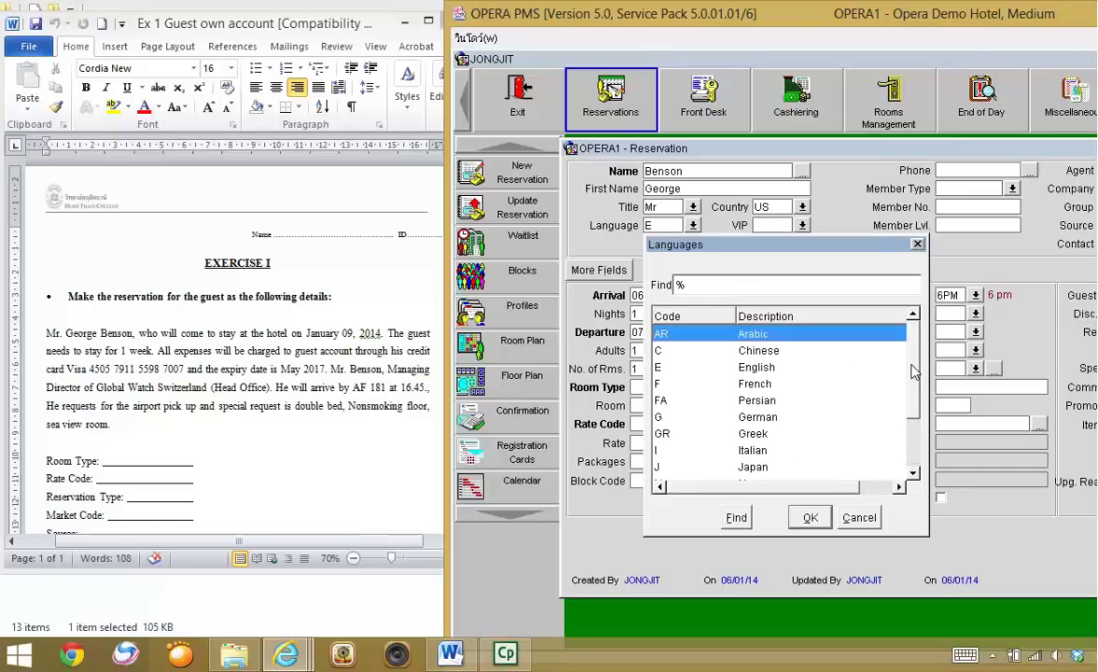
pyautogui.click(690, 367)
pyautogui.click(809, 518)
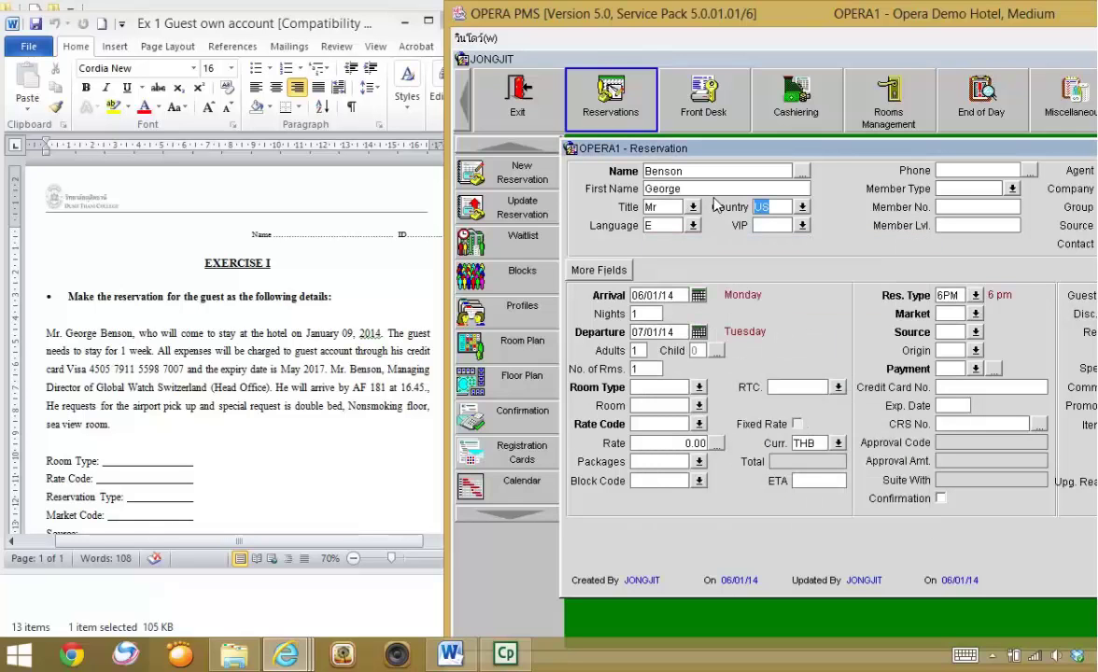
pyautogui.click(643, 295)
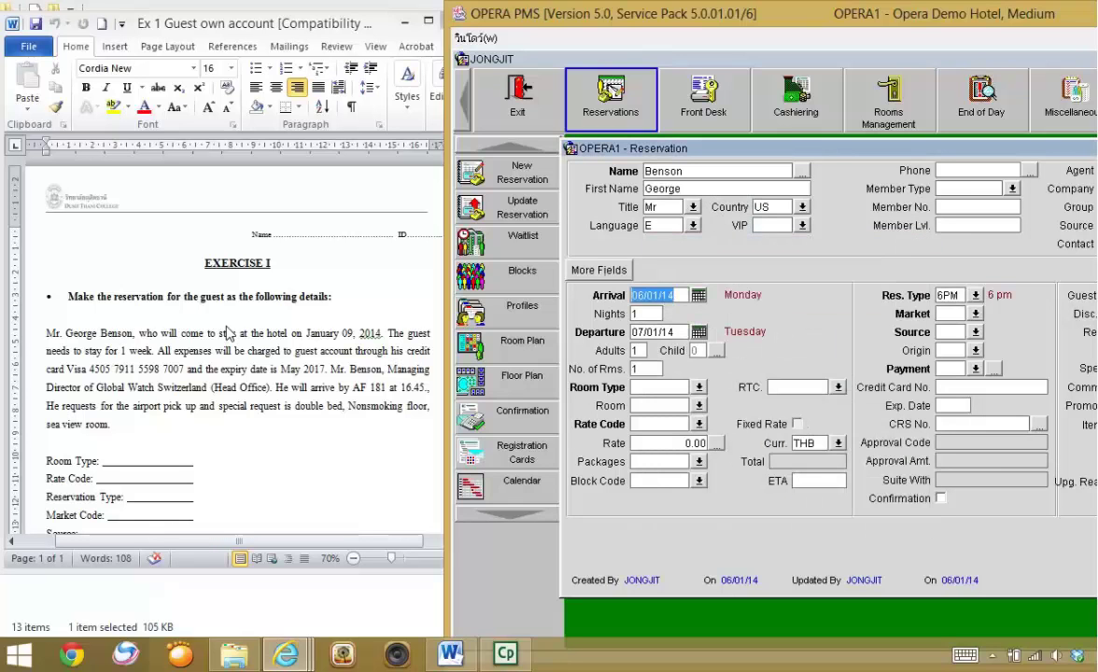
# - Set arrival to 9 January 2014 for 7 nights, departing 16/01/14, with 1 adult and 1 room
pyautogui.click(697, 295)
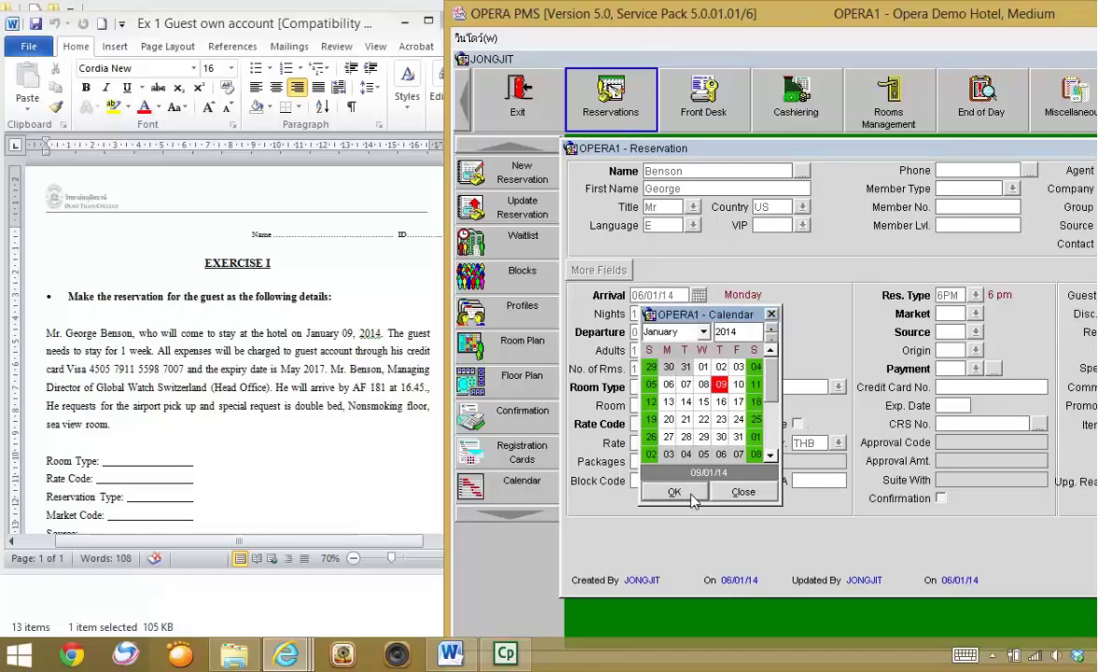
pyautogui.click(674, 491)
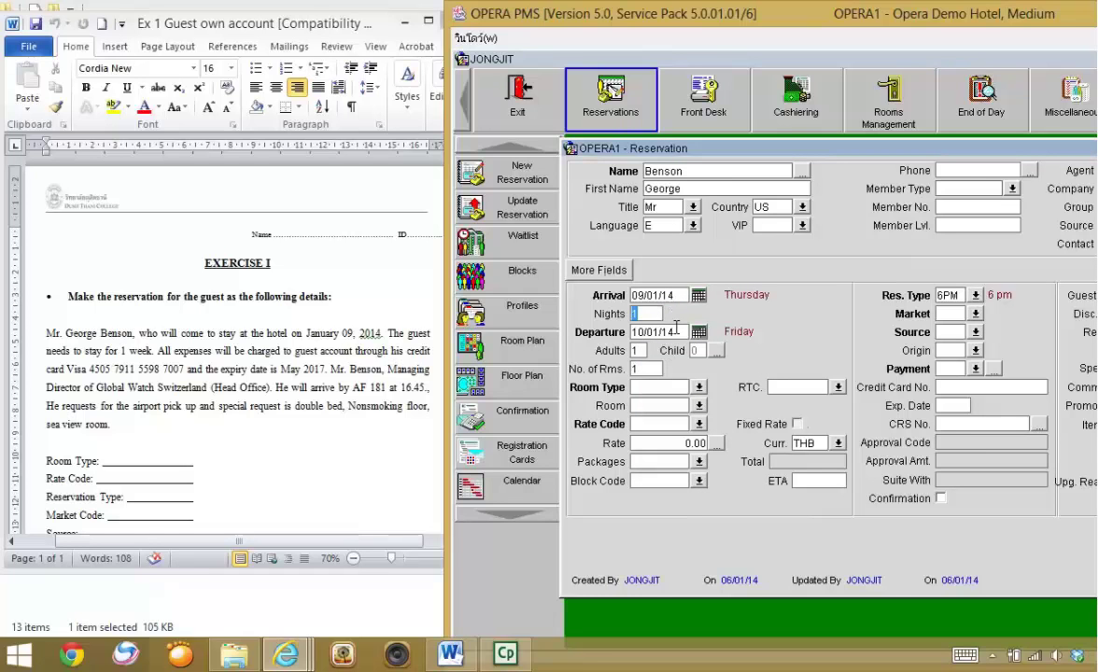
pyautogui.write('7')
pyautogui.click(639, 352)
pyautogui.click(653, 368)
pyautogui.write('1')
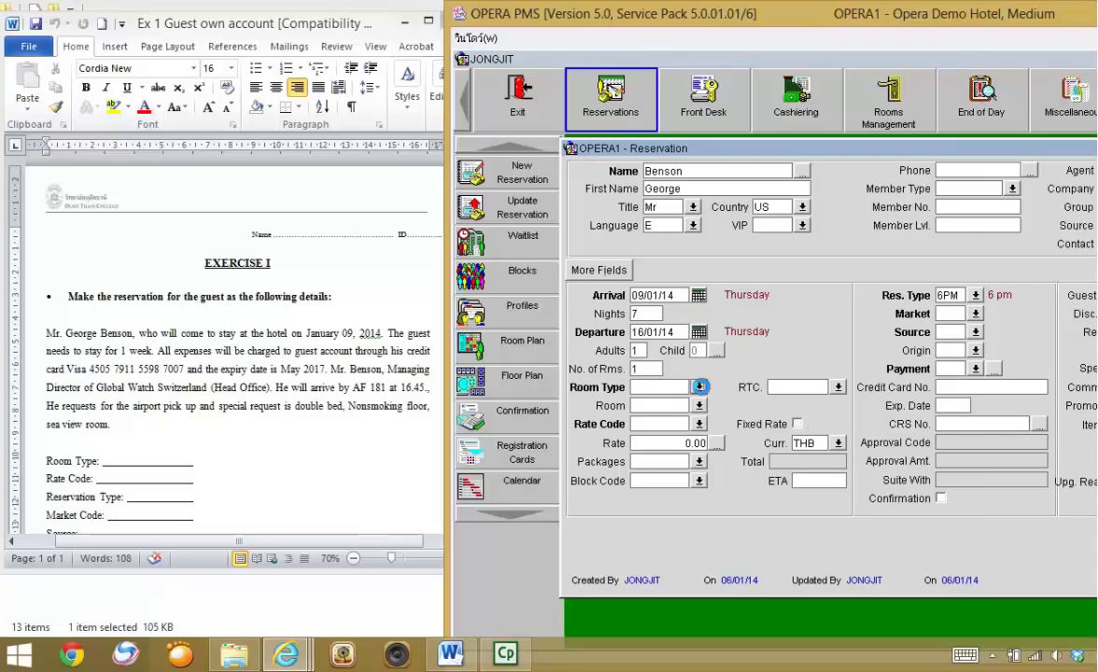
# - Choose room type SPBK Superior Sea View - King, then move the OPERA window aside
pyautogui.click(699, 387)
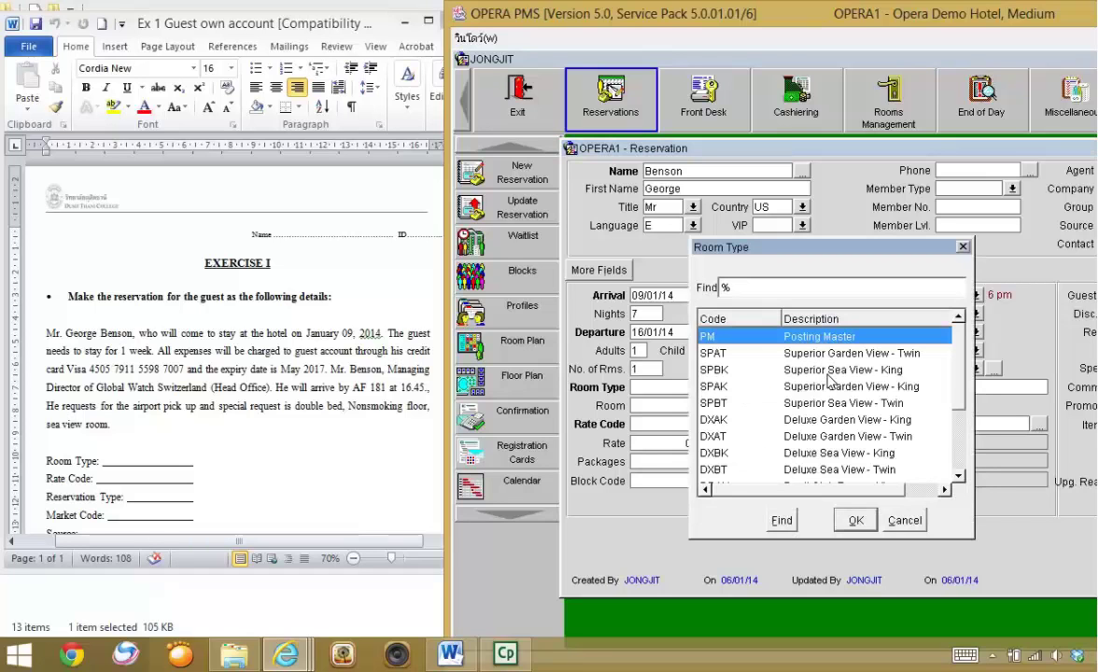
pyautogui.click(829, 371)
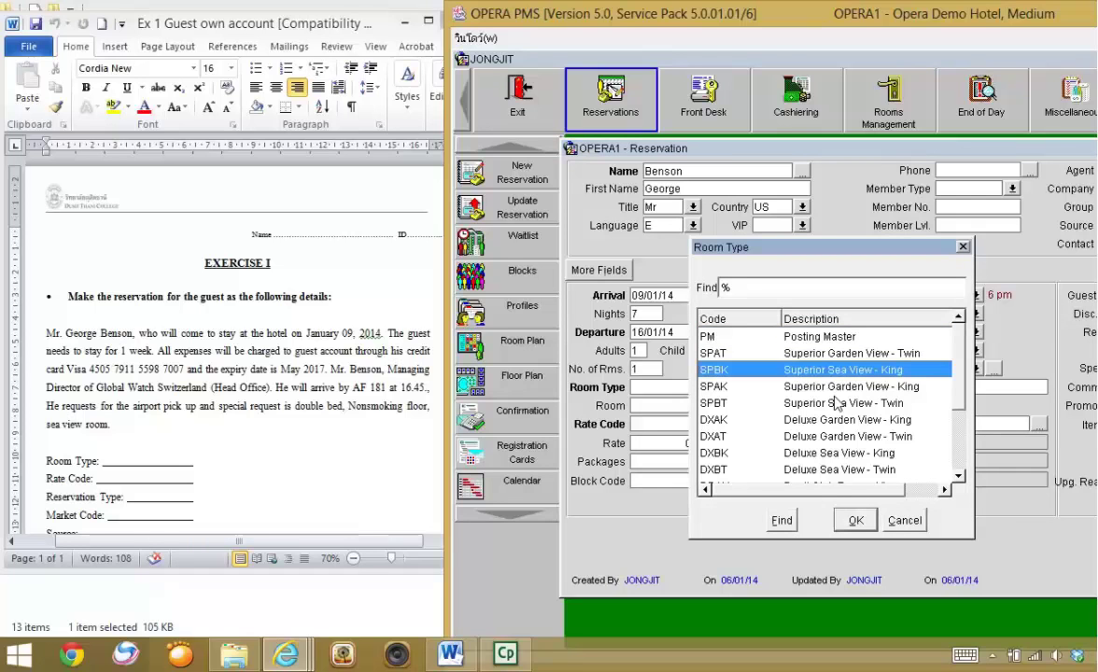
pyautogui.click(853, 521)
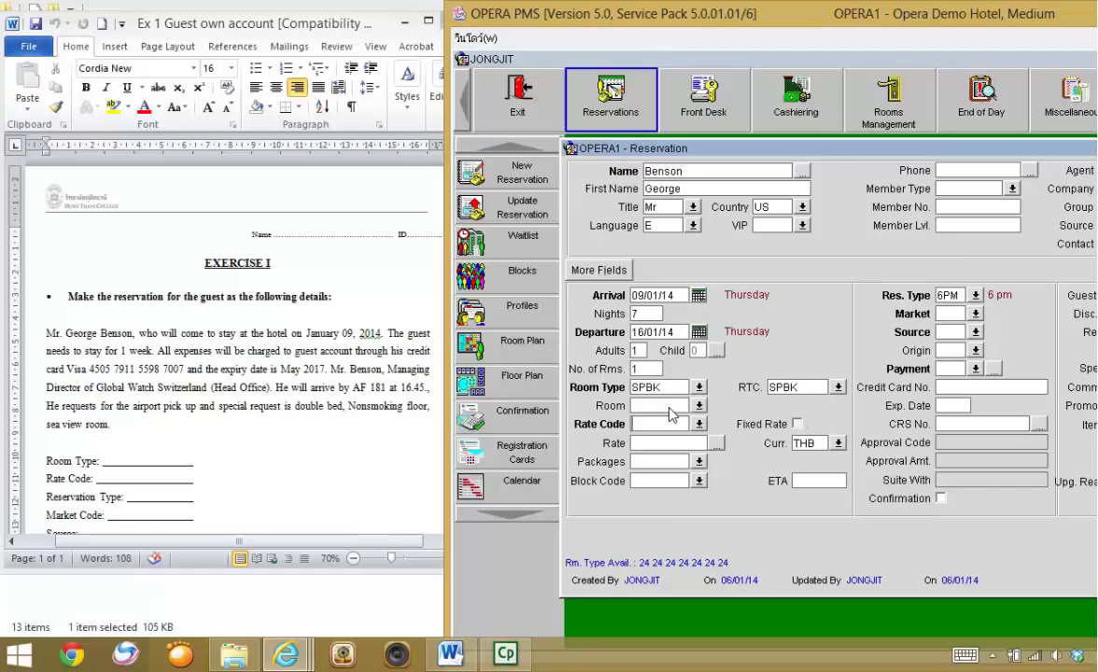
pyautogui.moveTo(1019, 28); pyautogui.dragTo(894, 68)
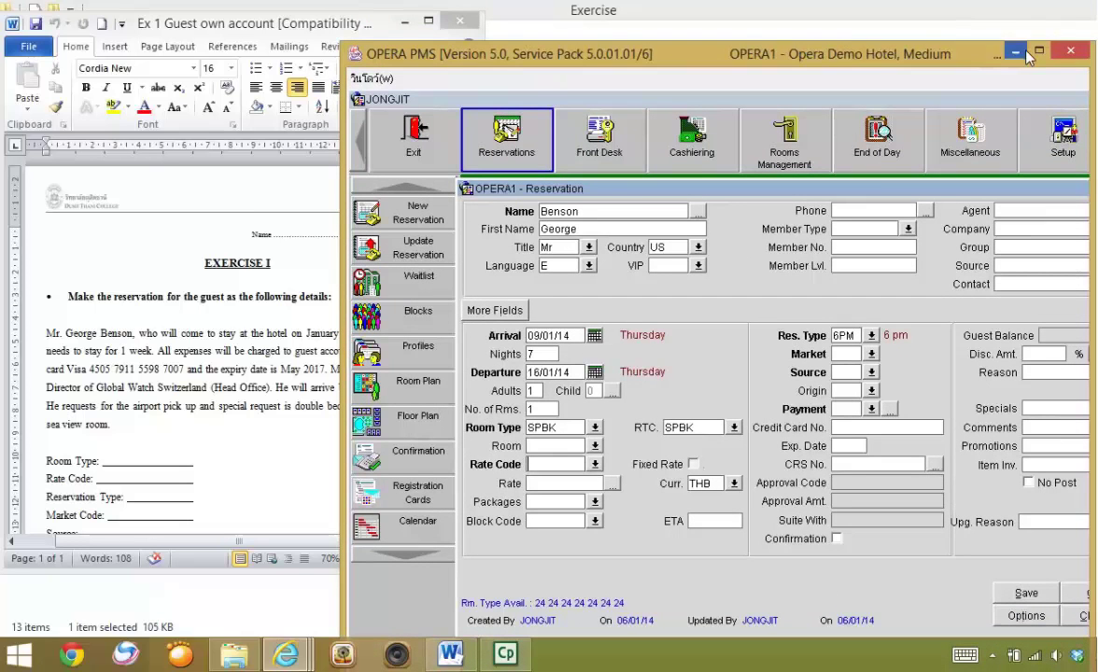
# - Maximize the OPERA window and open Rate Query Details for 09/01/14, 7 nights, 1 room
pyautogui.doubleClick(938, 52)
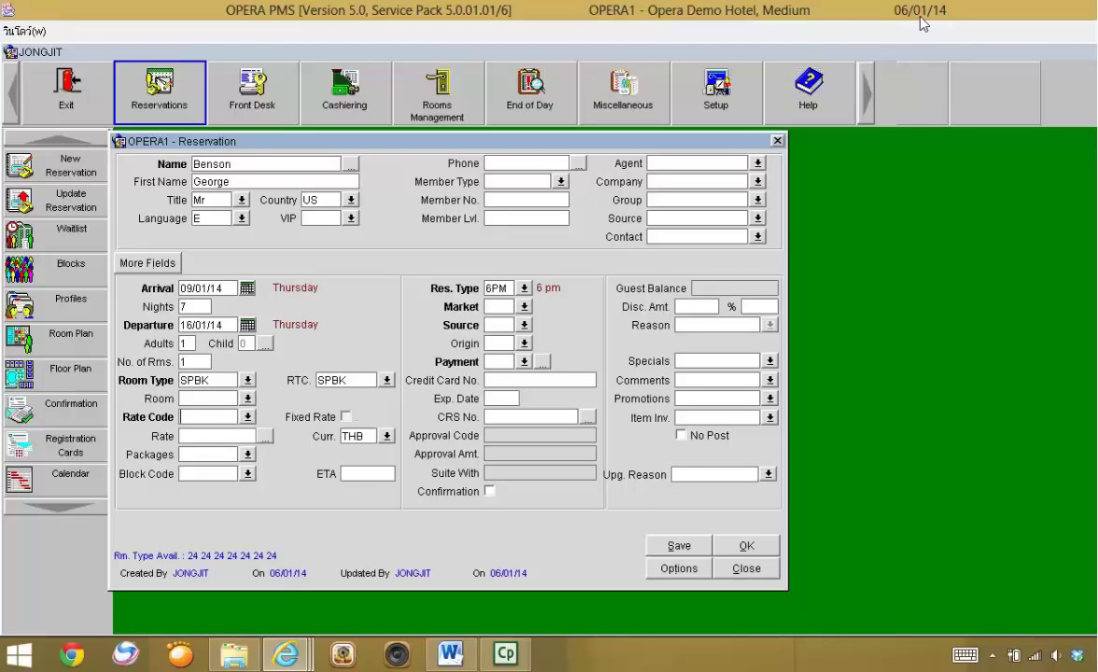
pyautogui.click(185, 289)
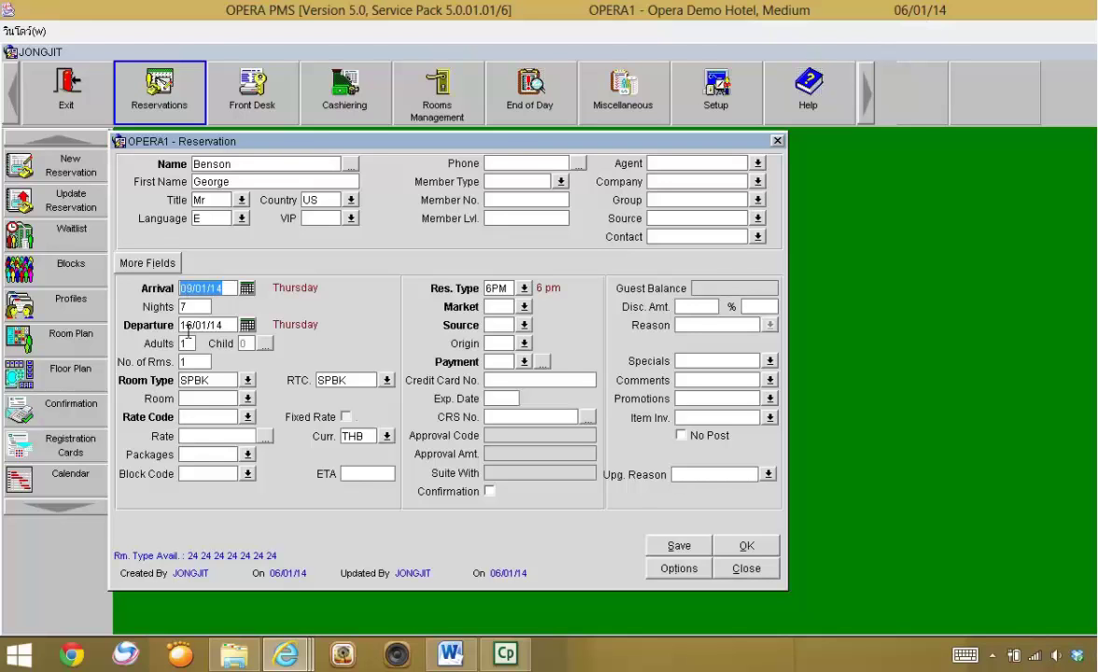
pyautogui.click(182, 378)
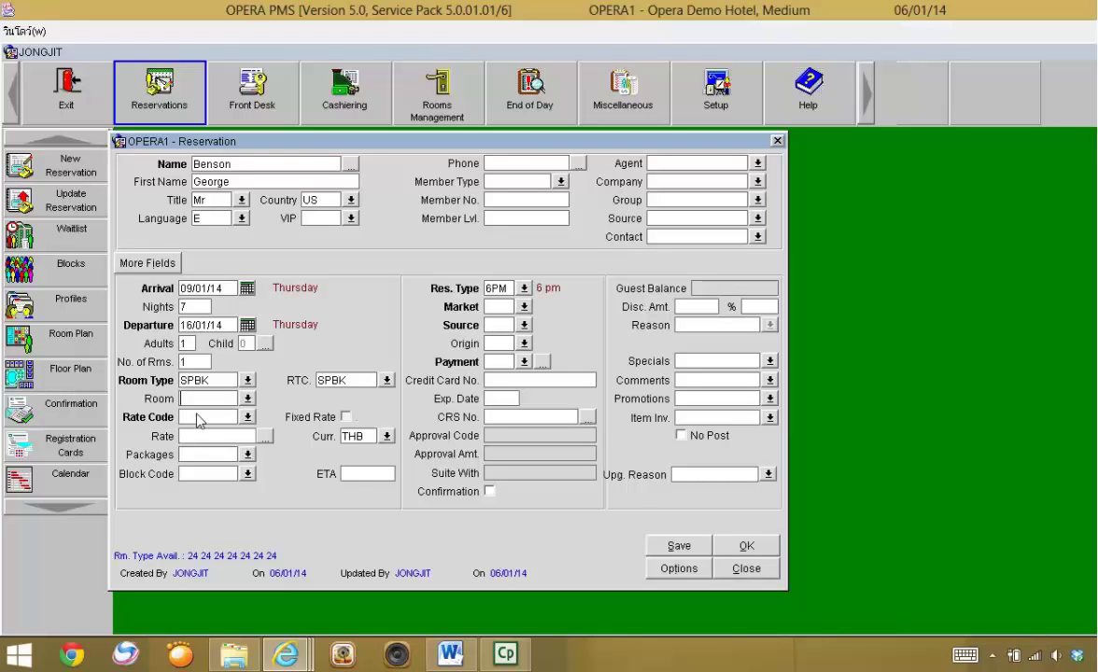
pyautogui.click(247, 417)
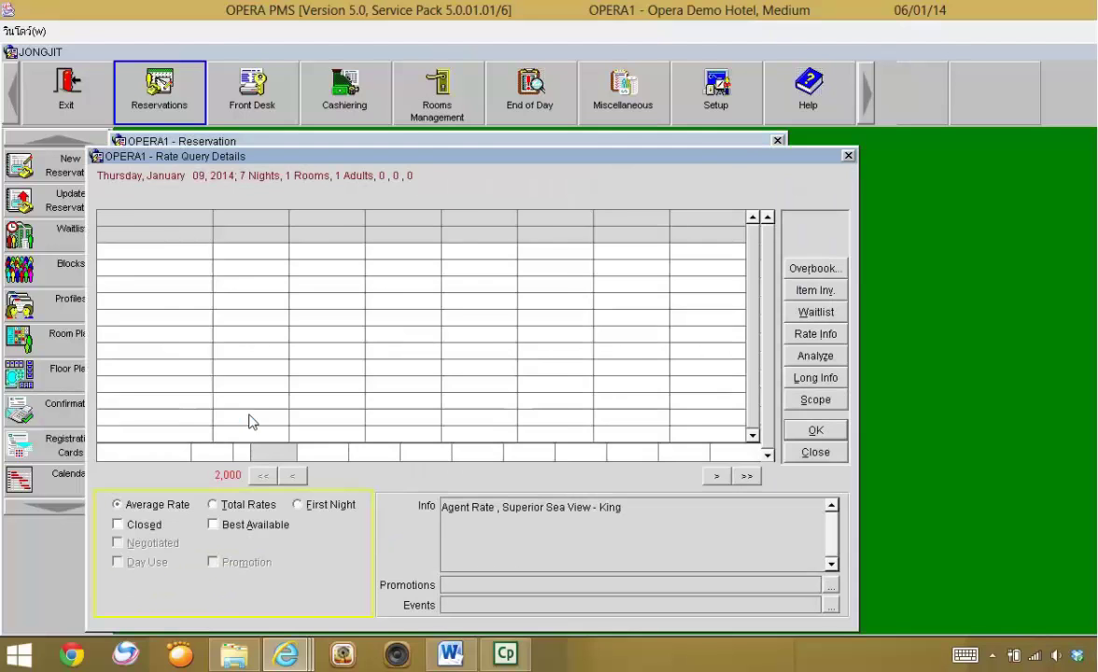
# - Compare the AGT and BAR 1 rates, then accept COR at 2,700.00 THB for SPBT
pyautogui.moveTo(343, 157); pyautogui.dragTo(540, 138)
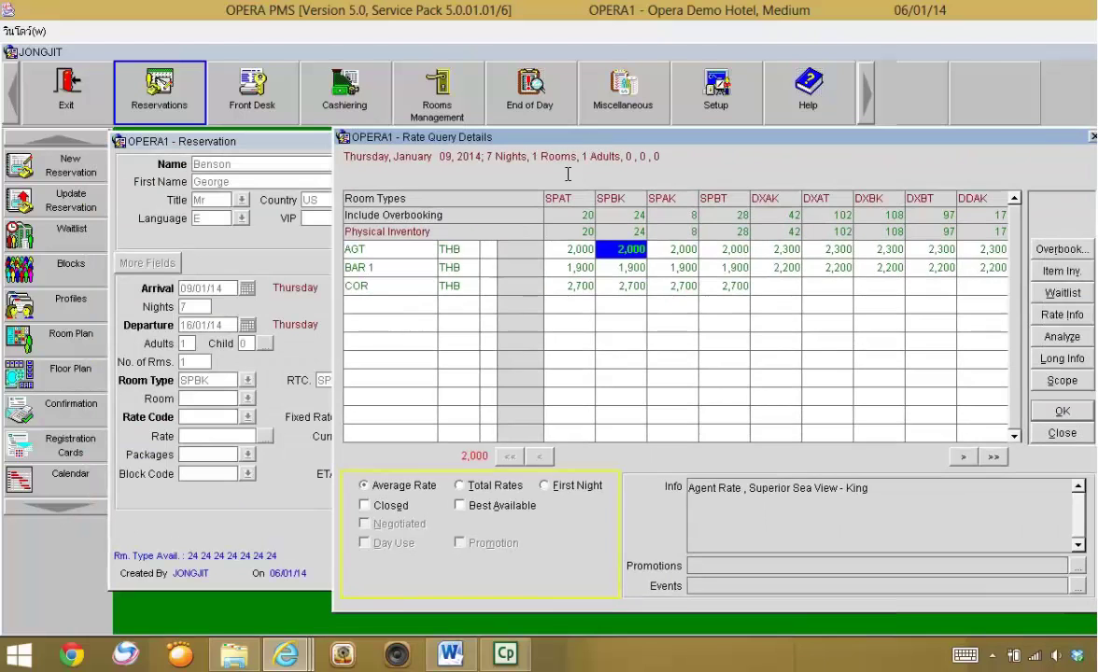
pyautogui.click(352, 249)
pyautogui.click(723, 249)
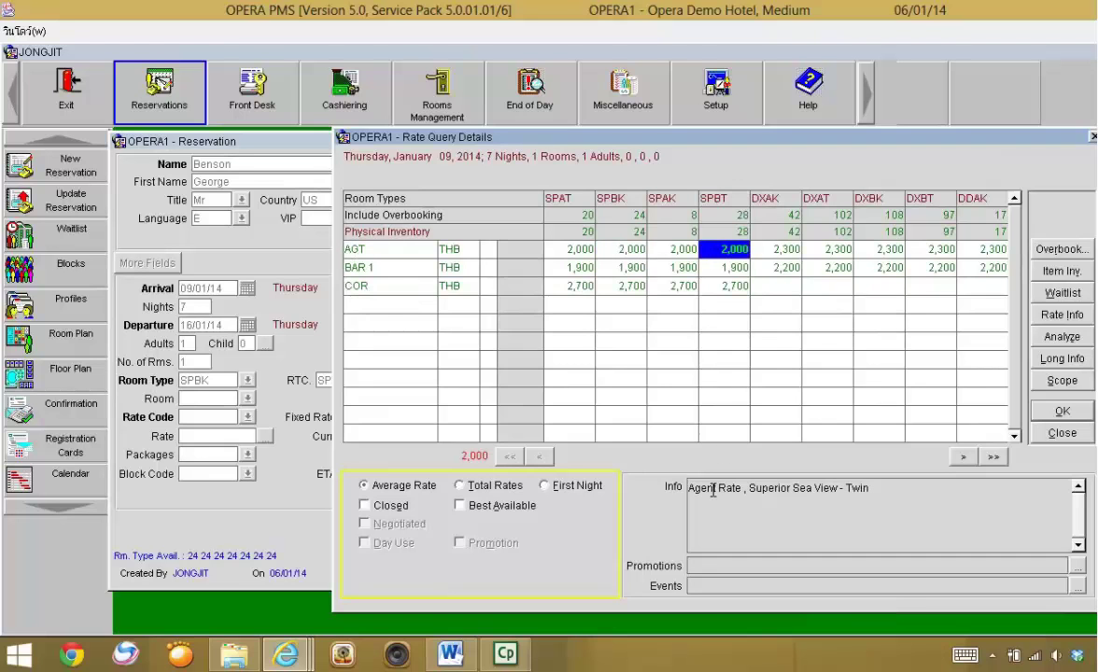
pyautogui.moveTo(833, 495); pyautogui.dragTo(835, 495)
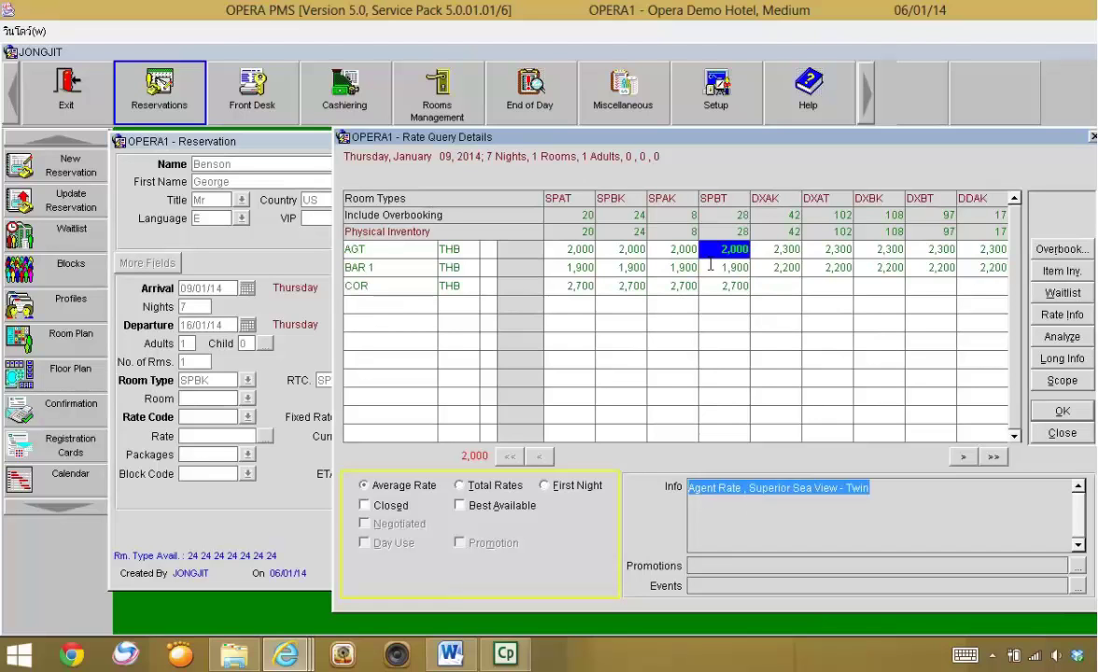
pyautogui.click(710, 265)
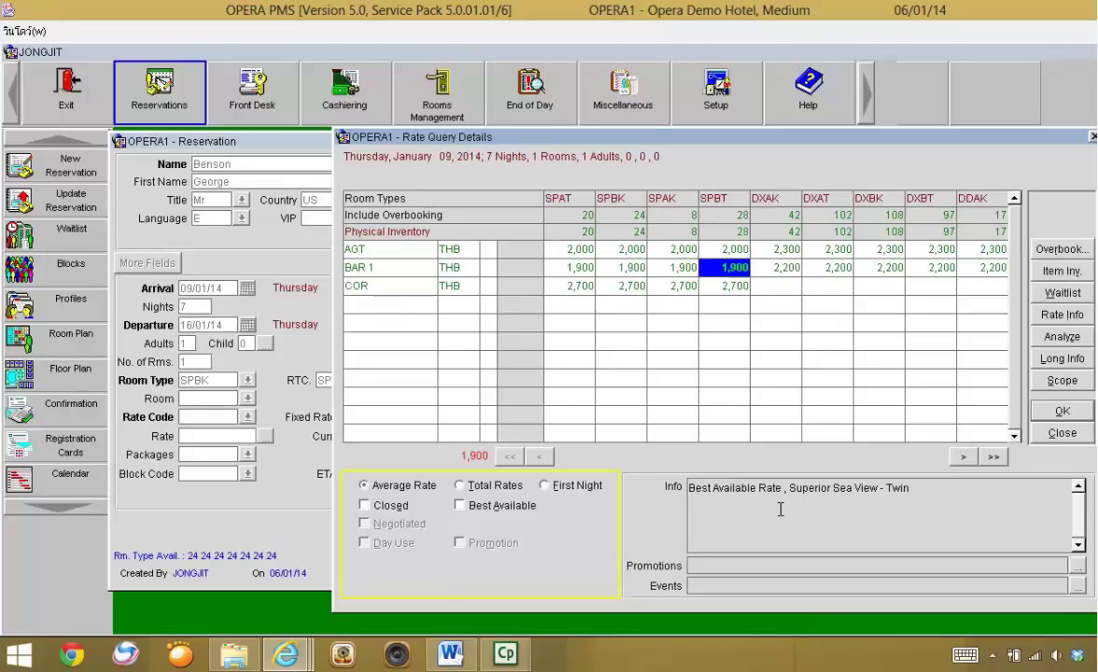
pyautogui.click(729, 286)
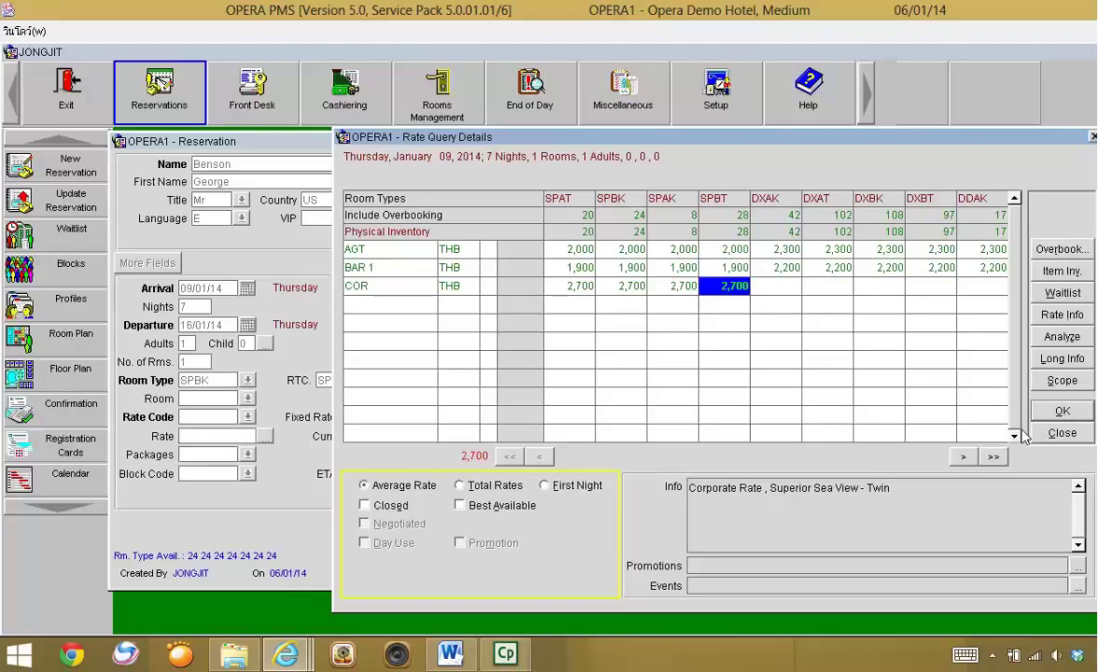
pyautogui.press('Return')
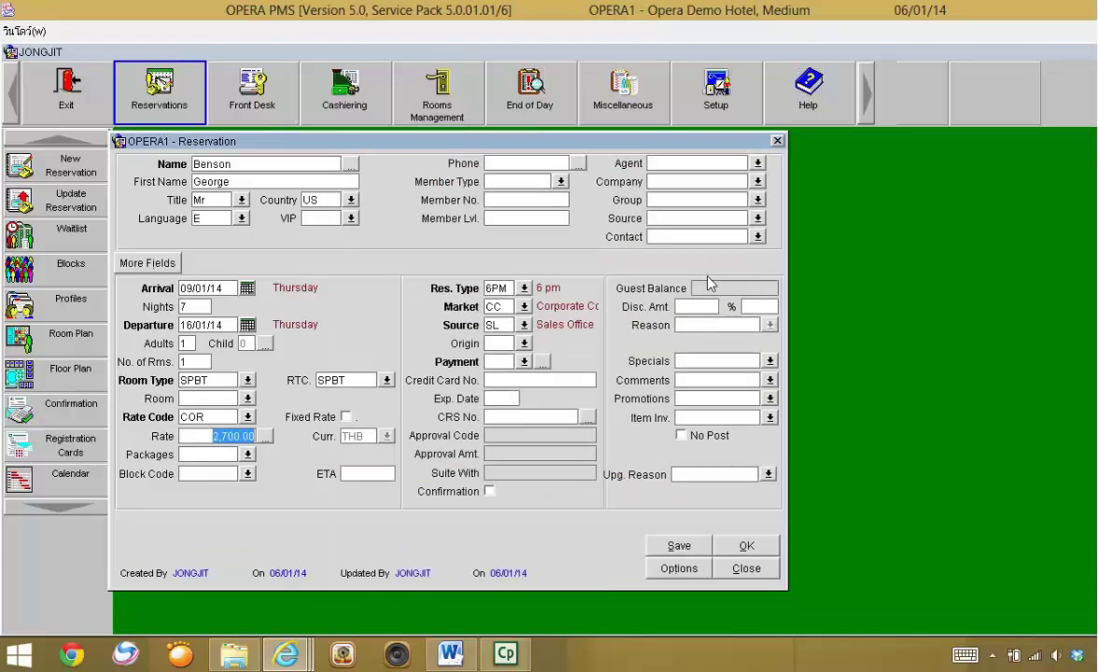
# - Enter 14:00 in the reservation's ETA field
pyautogui.click(187, 455)
pyautogui.click(197, 475)
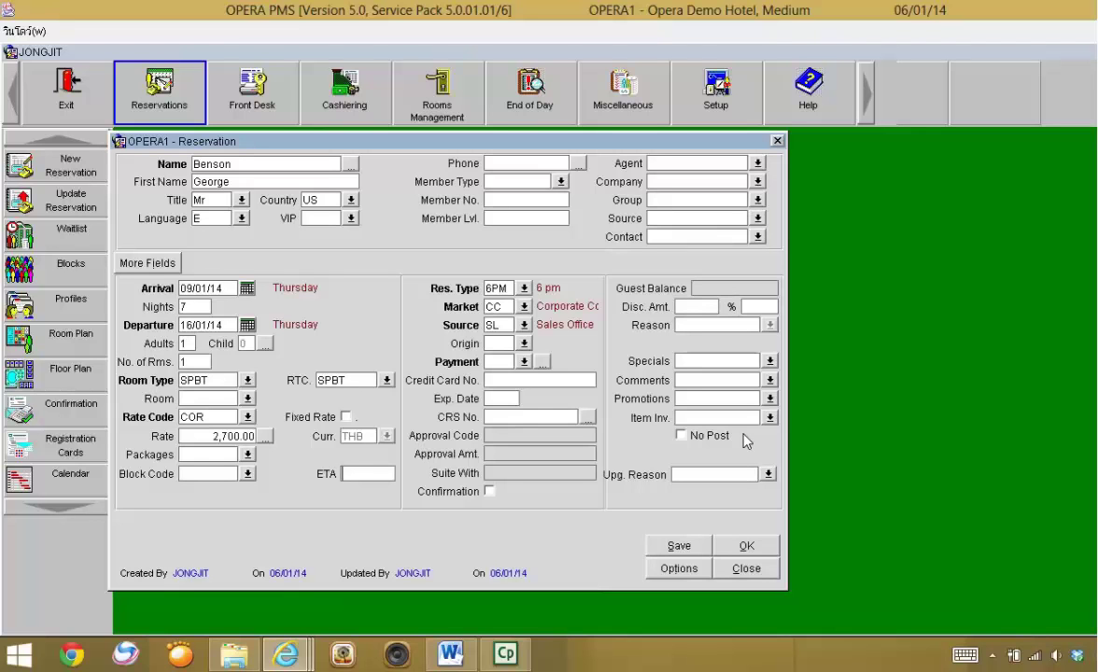
pyautogui.write('14:00')
pyautogui.press('Tab')
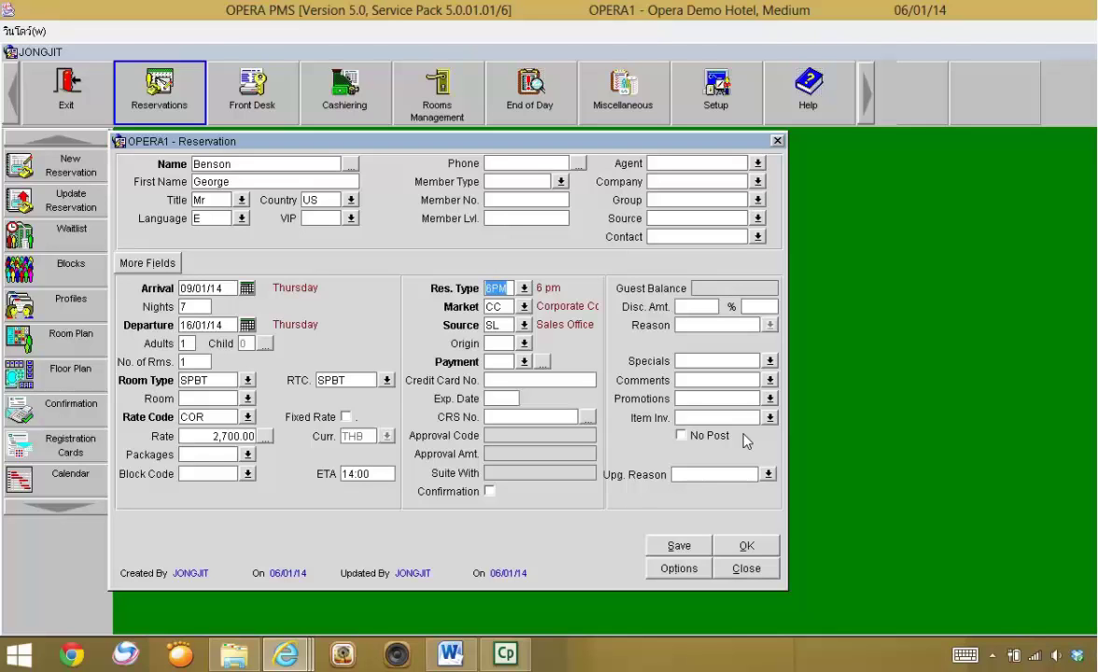
# - Switch the Res. Type from 6PM to CCARD Credit Card
pyautogui.click(523, 288)
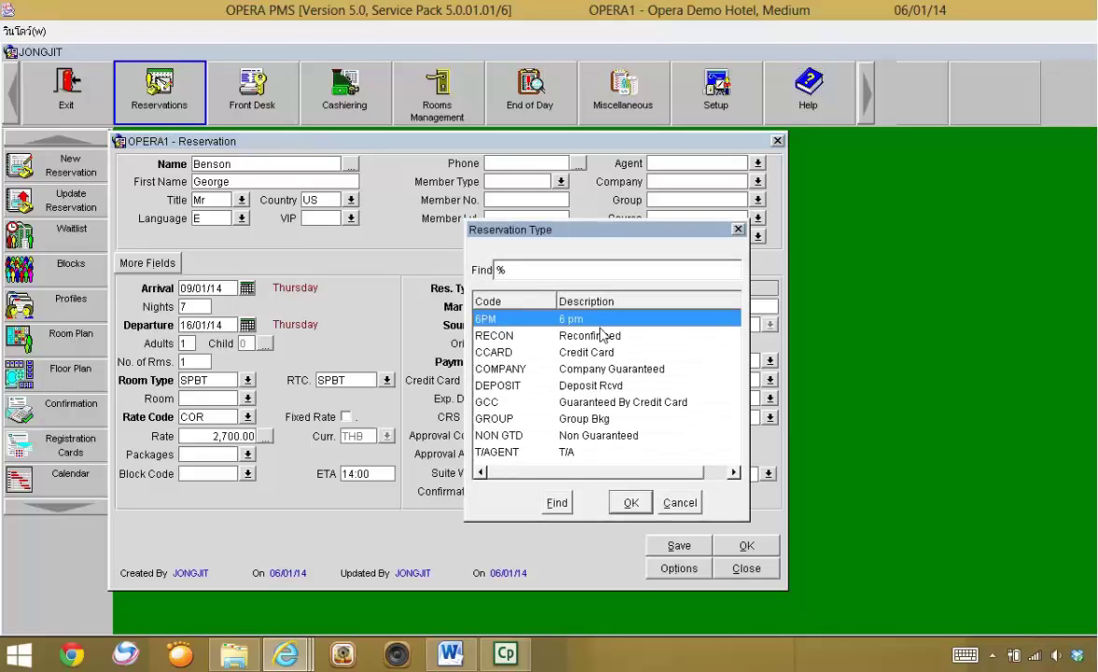
pyautogui.moveTo(602, 234); pyautogui.dragTo(635, 181)
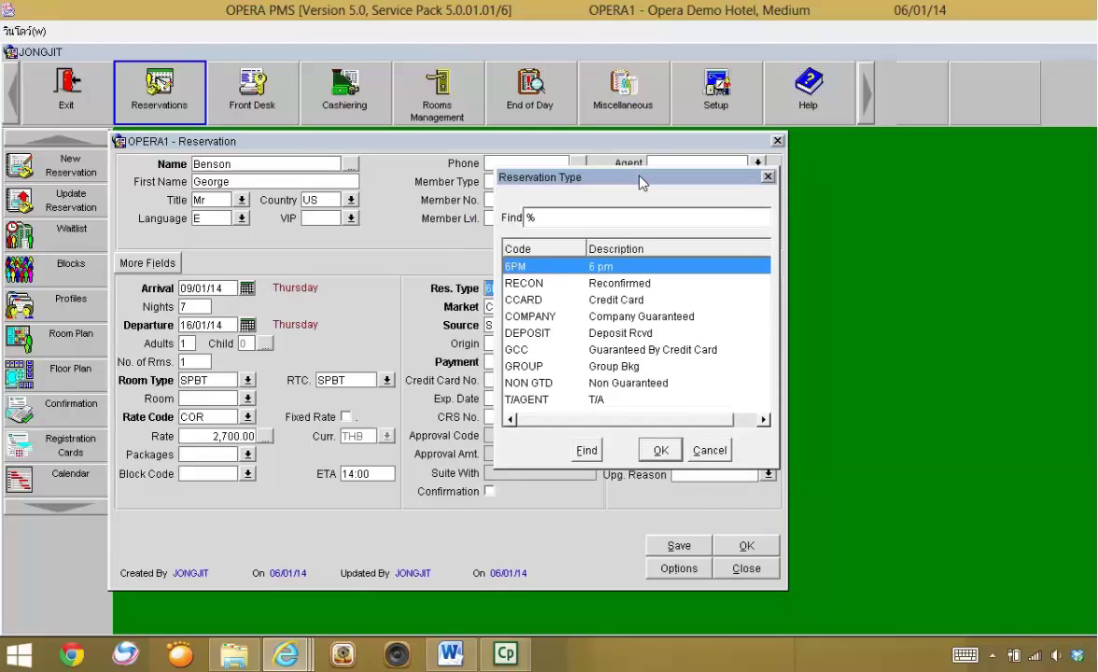
pyautogui.click(637, 301)
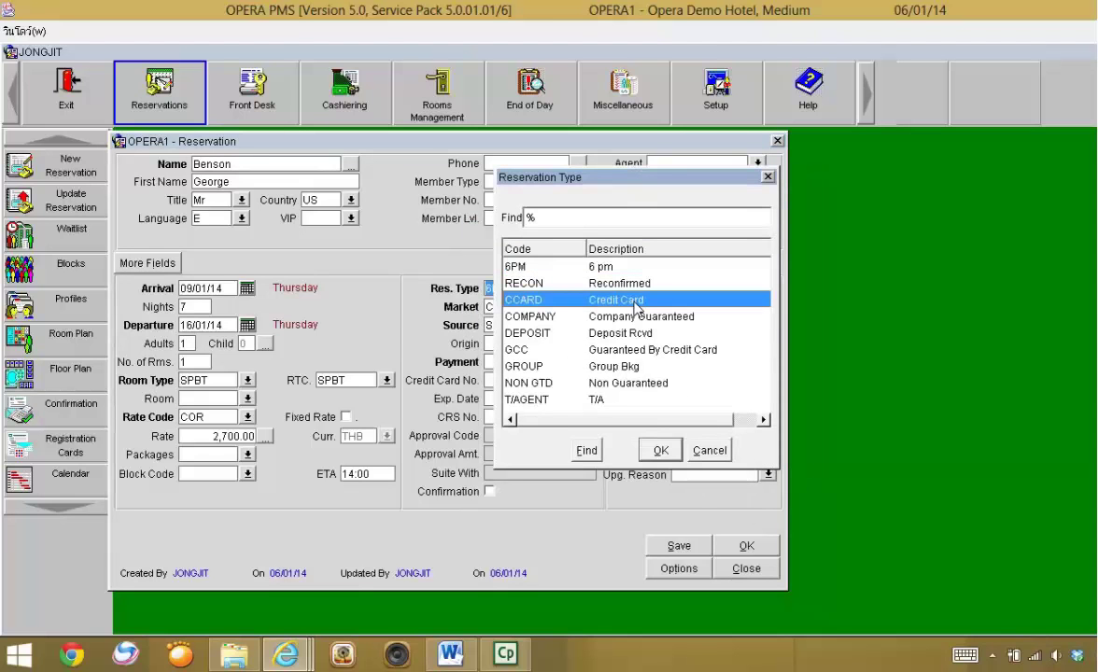
pyautogui.click(658, 450)
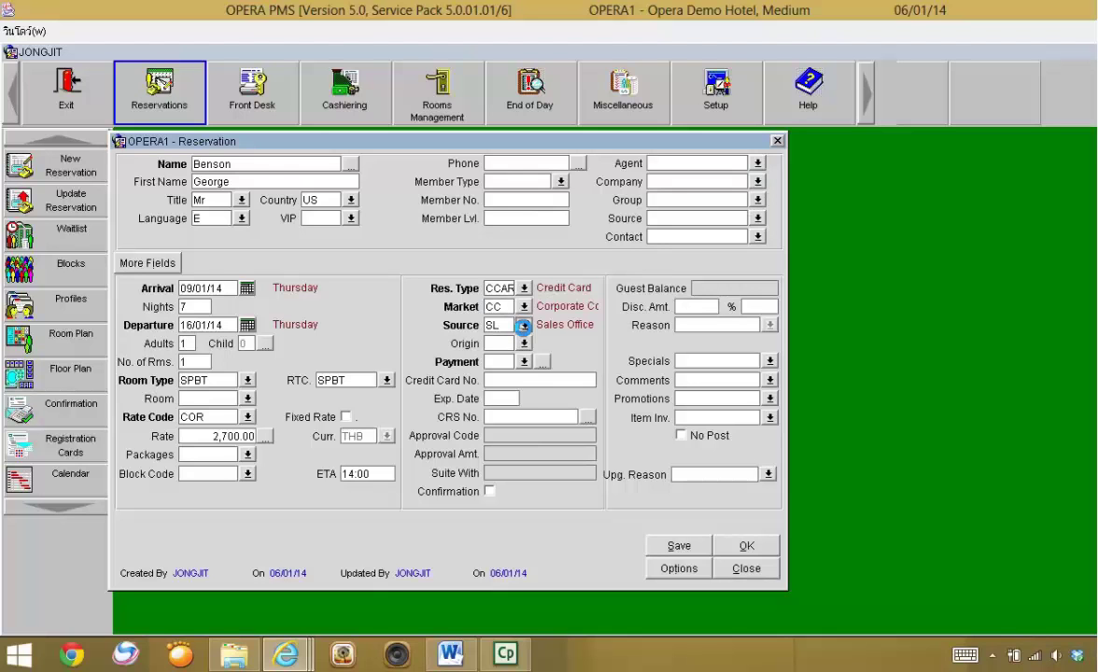
# - Set Source to GD Guest Direct and accept the warning about rate code COR's default source
pyautogui.click(524, 326)
pyautogui.moveTo(519, 259); pyautogui.dragTo(609, 263)
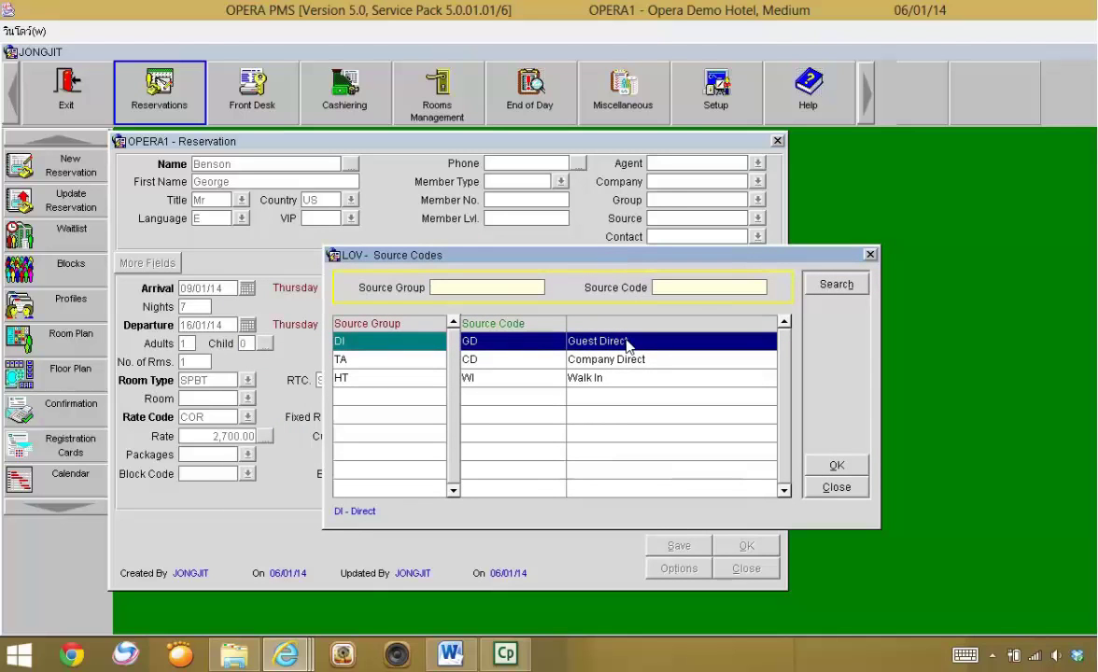
pyautogui.click(632, 360)
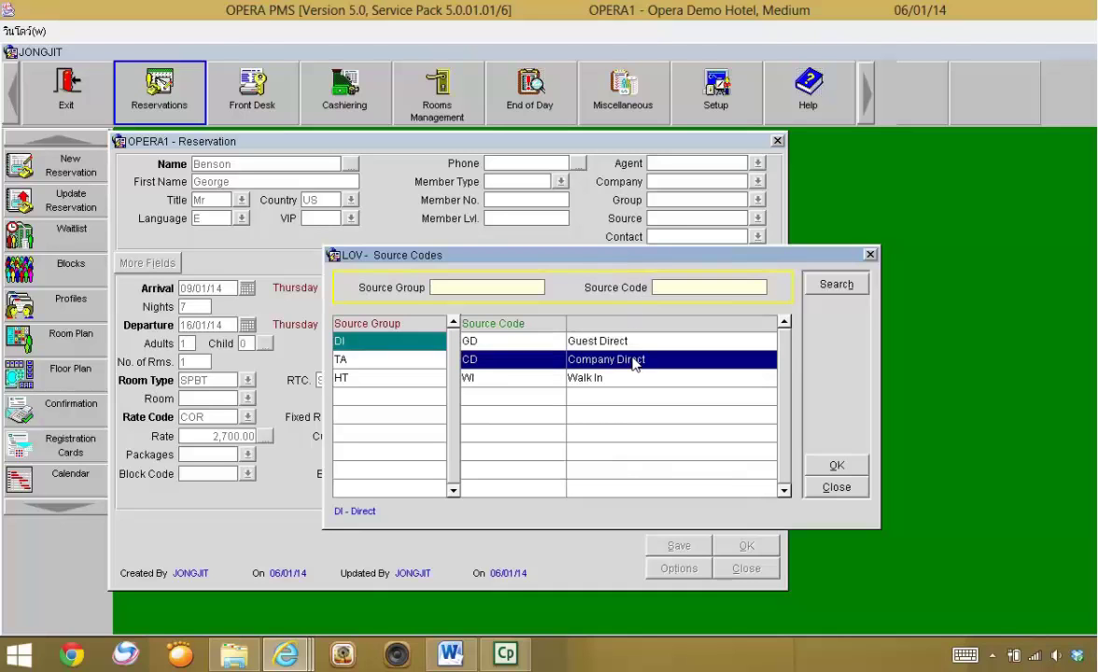
pyautogui.click(627, 343)
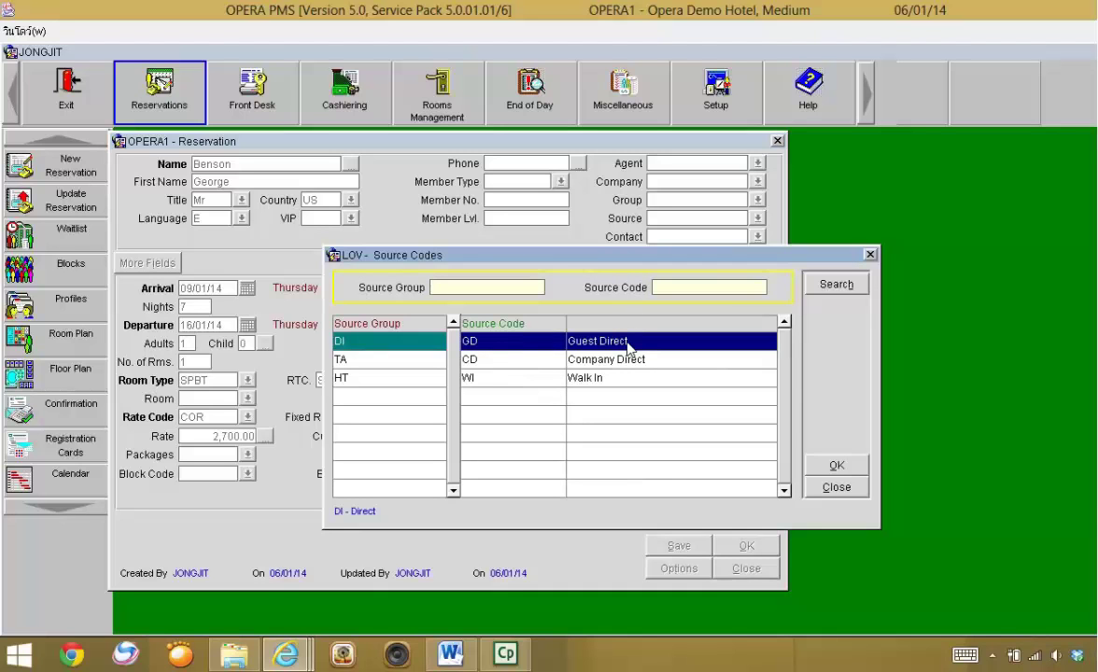
pyautogui.click(834, 466)
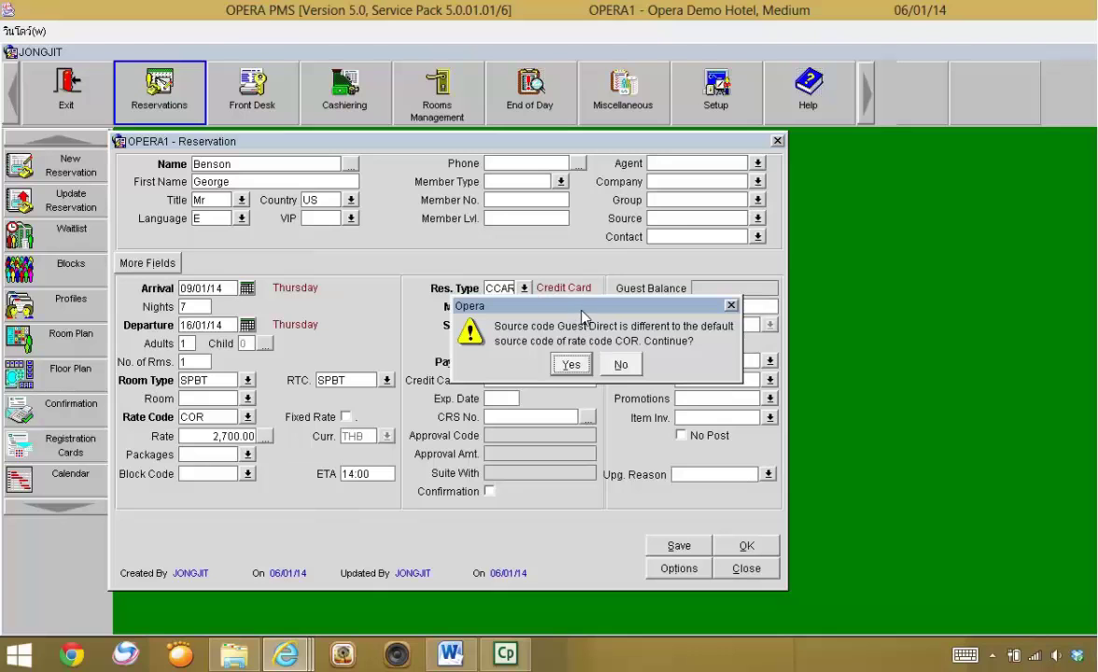
pyautogui.click(571, 364)
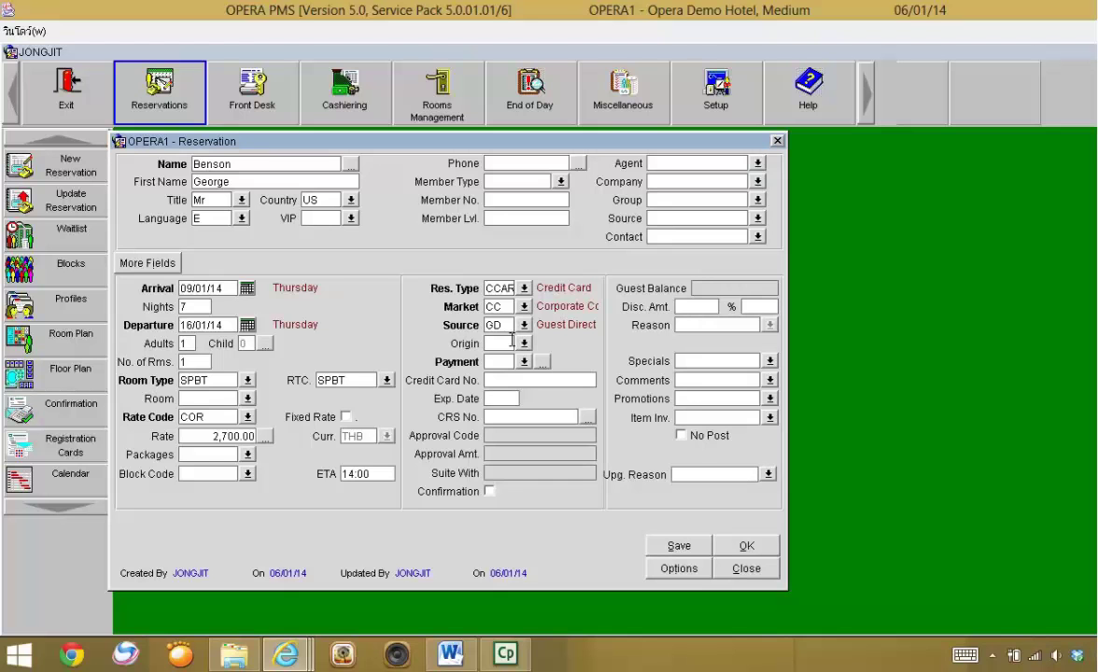
# - Set the booking origin to PHO (Telephone)
pyautogui.click(523, 344)
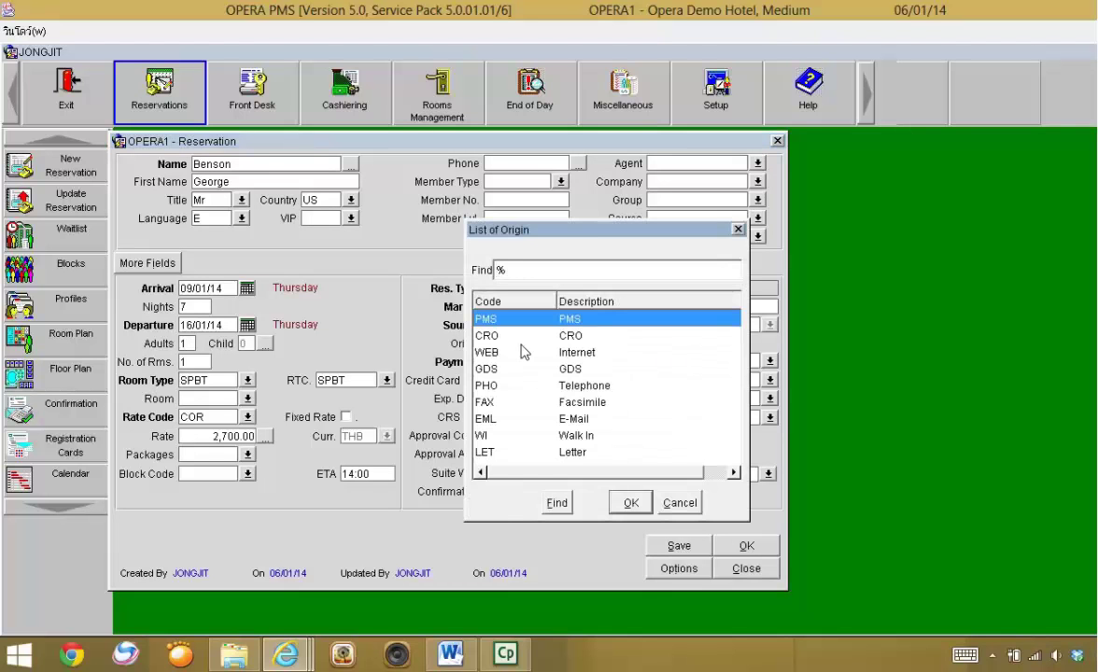
pyautogui.moveTo(564, 233); pyautogui.dragTo(643, 289)
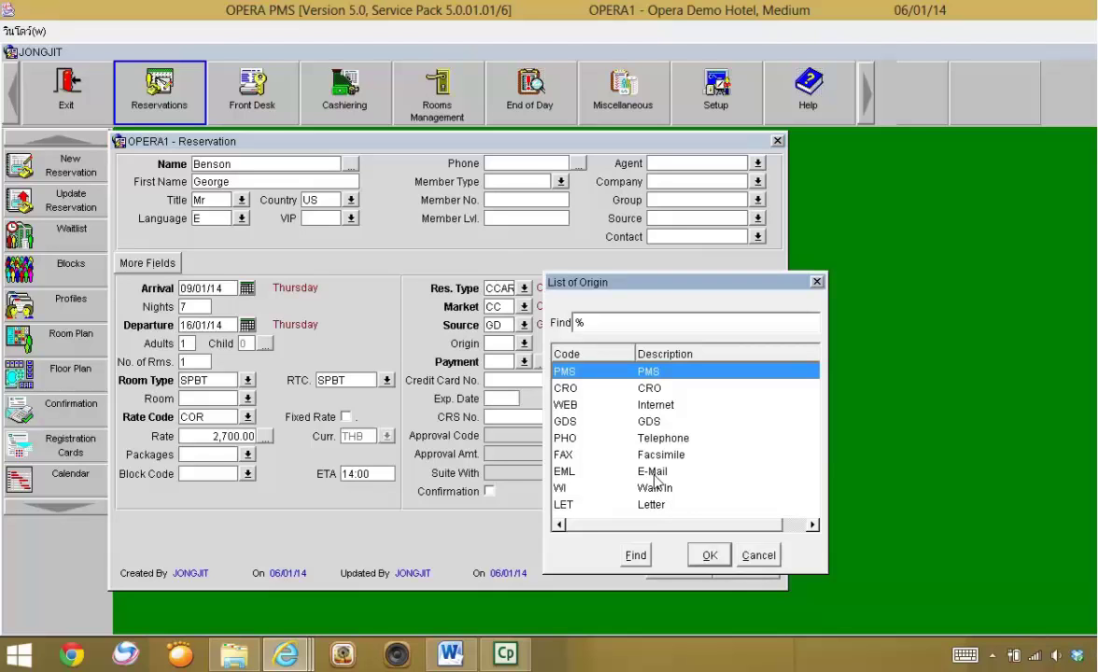
pyautogui.click(656, 474)
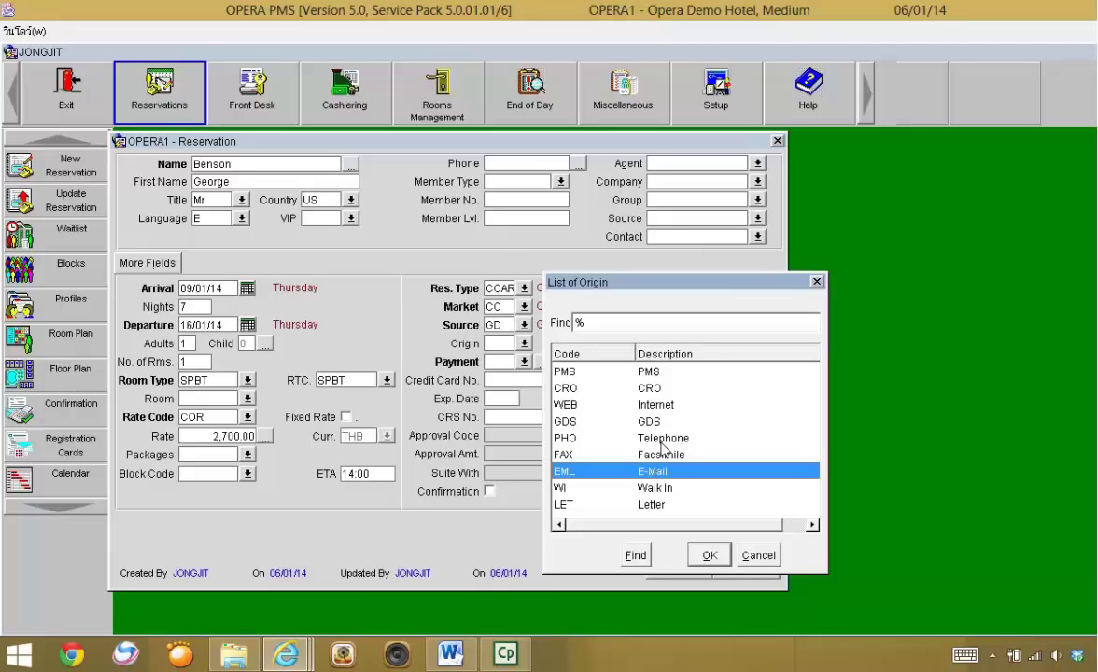
pyautogui.click(662, 442)
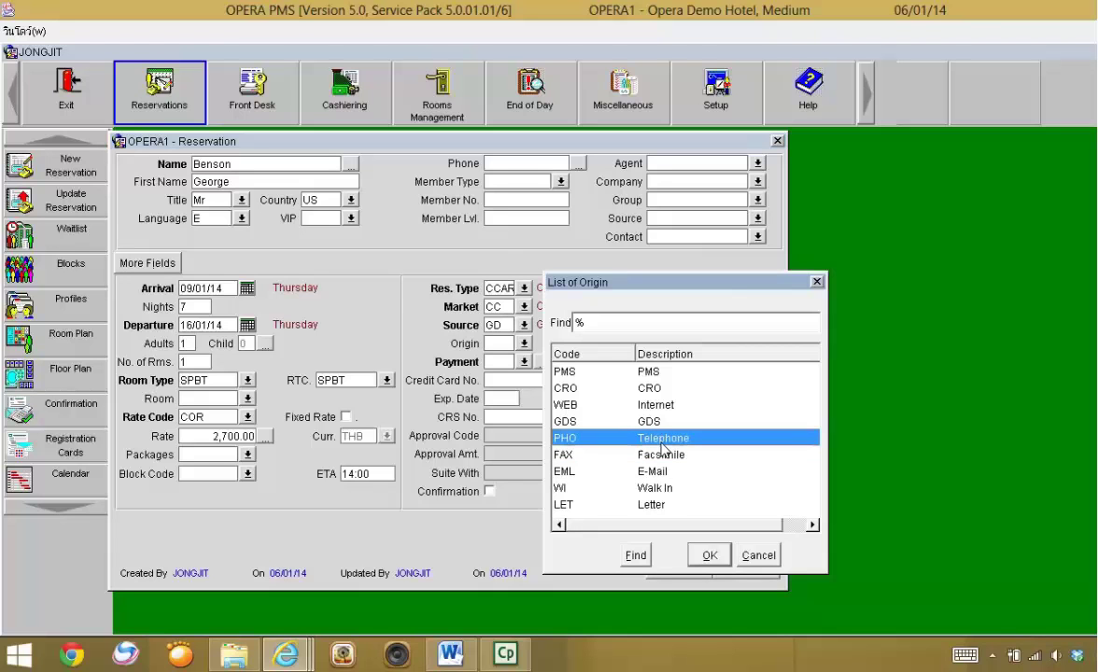
pyautogui.click(709, 554)
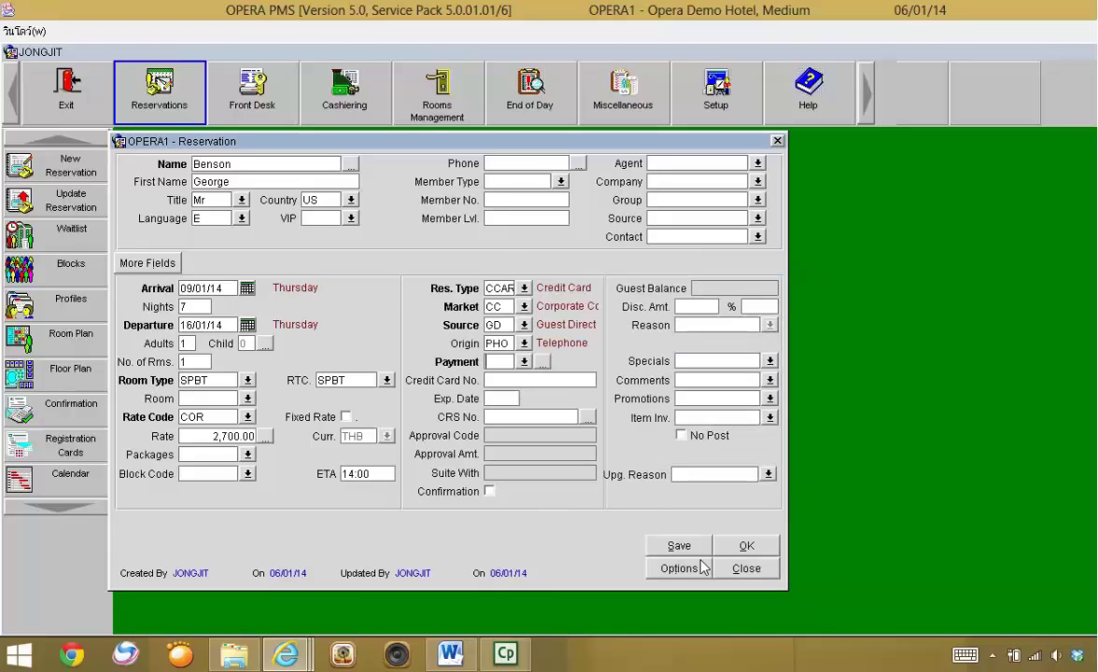
# - Set the payment method to VS (Visa card)
pyautogui.click(524, 362)
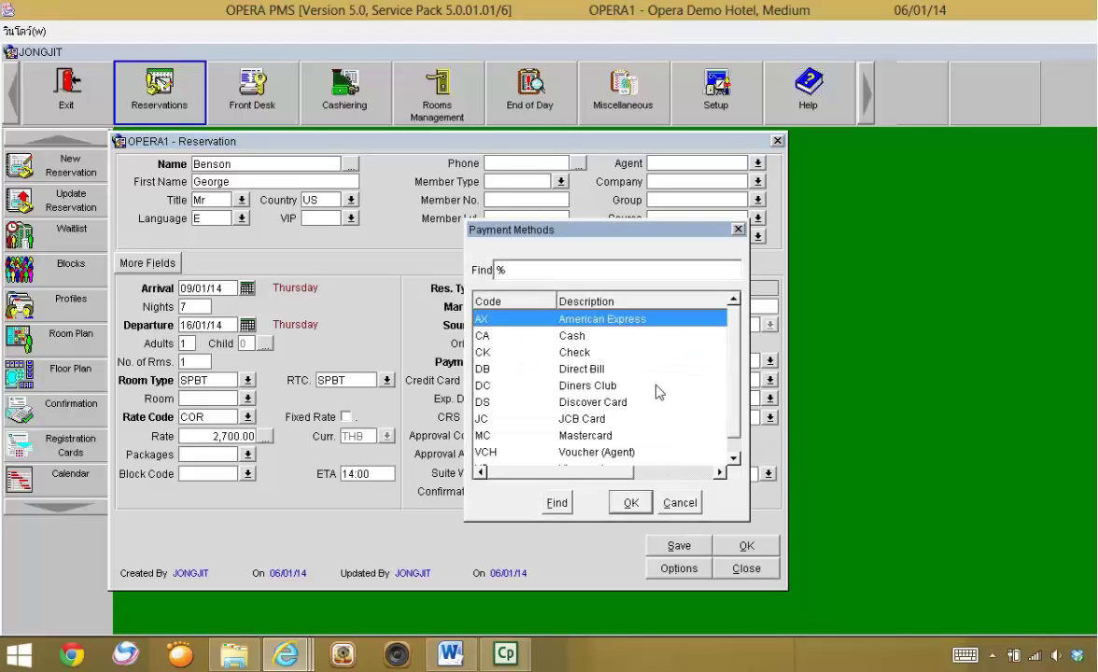
pyautogui.scroll(-1, 675, 336)
pyautogui.click(586, 453)
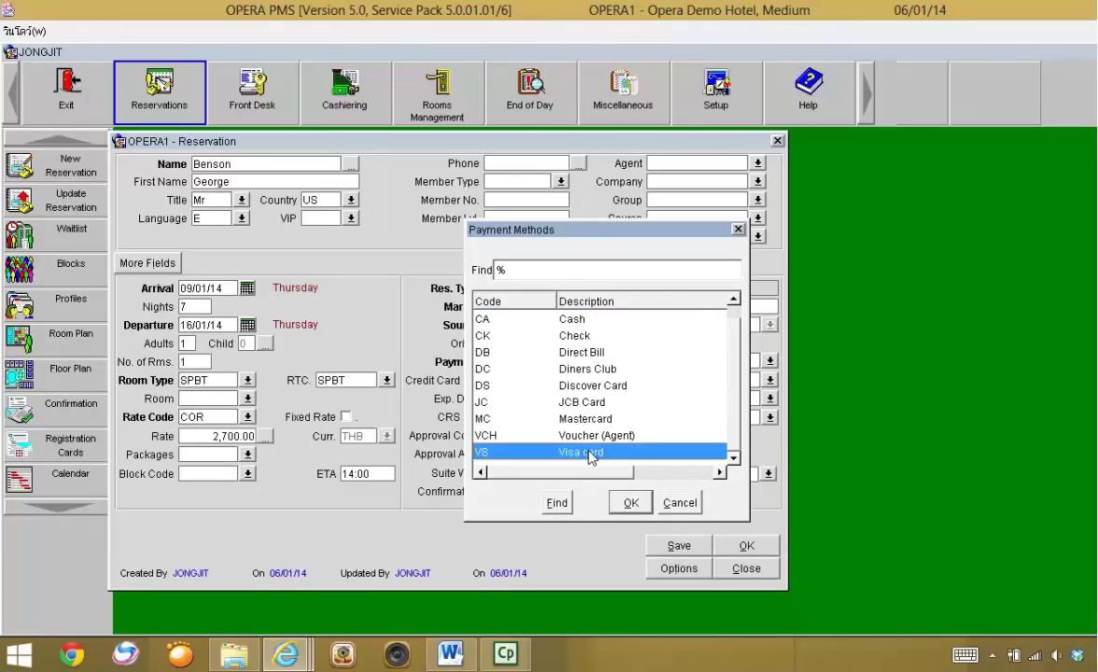
pyautogui.click(629, 503)
# - Select the credit card number field and check the exercise document for the card details
pyautogui.click(528, 380)
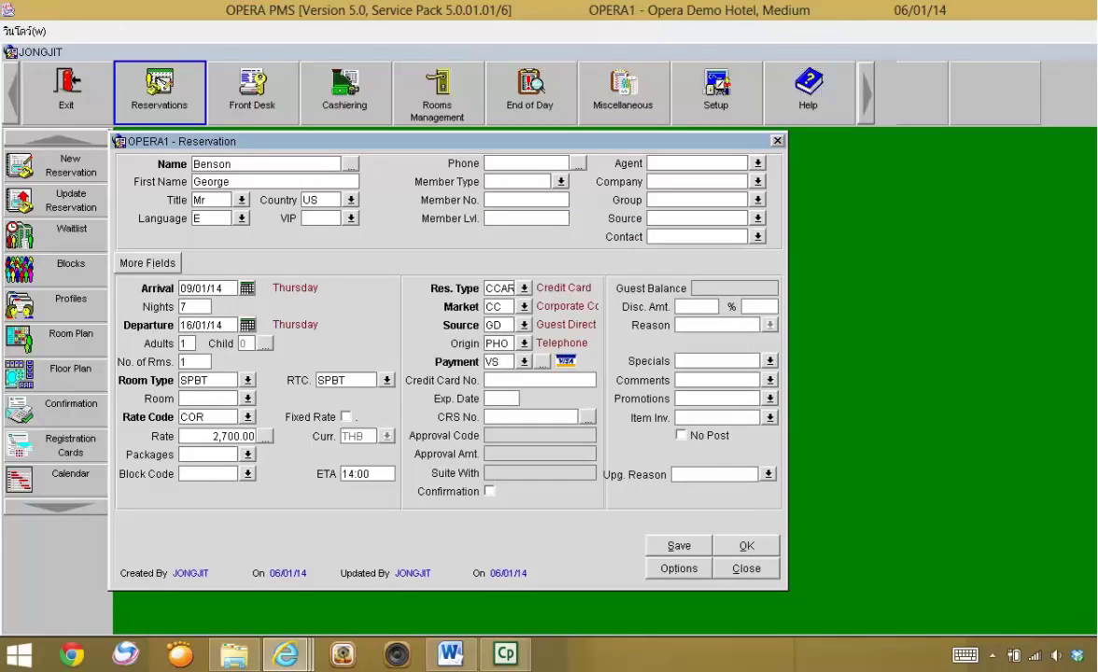
pyautogui.click(1039, 9)
pyautogui.moveTo(546, 68); pyautogui.dragTo(635, 2)
# - Enter the Visa card number and the card expiry date 05/17
pyautogui.click(1039, 9)
pyautogui.moveTo(775, 58); pyautogui.dragTo(867, 63)
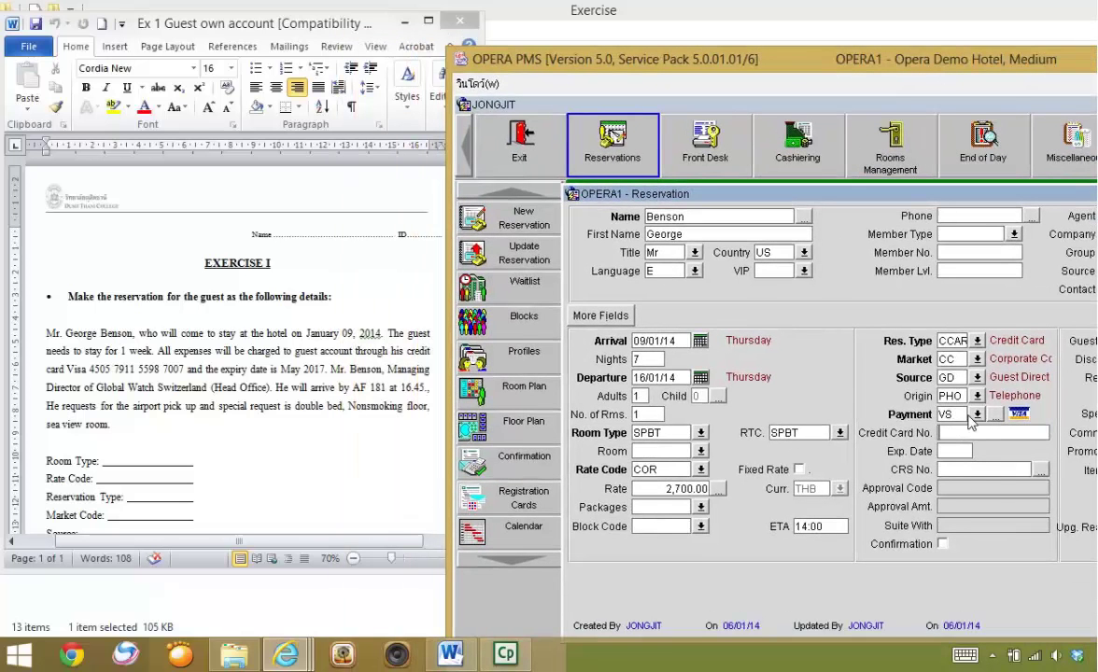
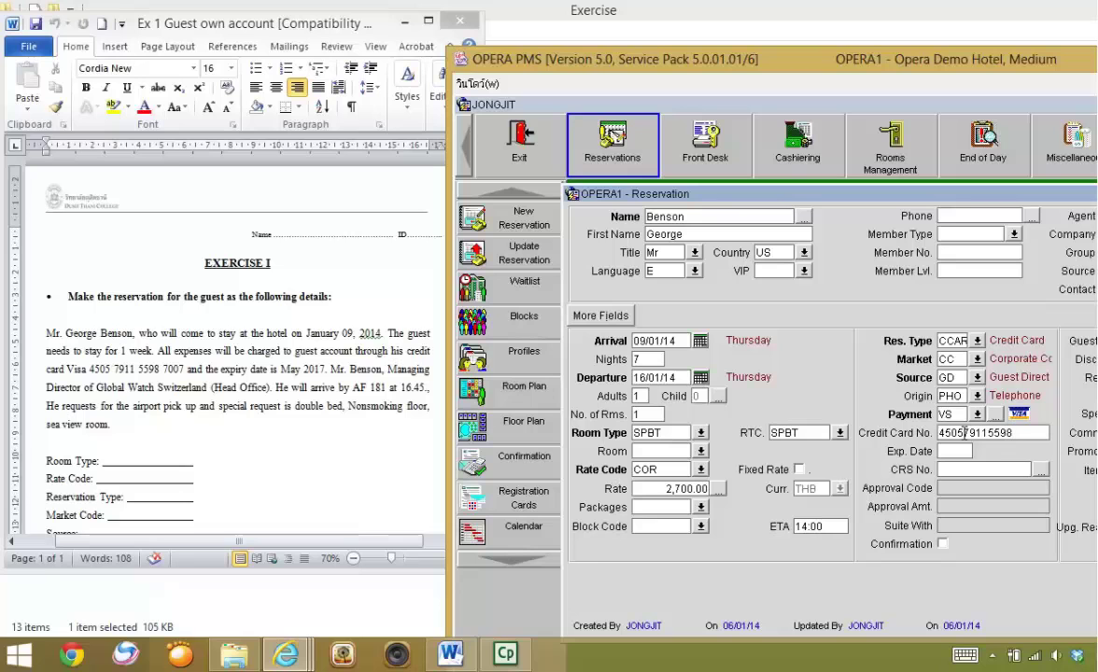
pyautogui.moveTo(954, 64); pyautogui.dragTo(722, 63)
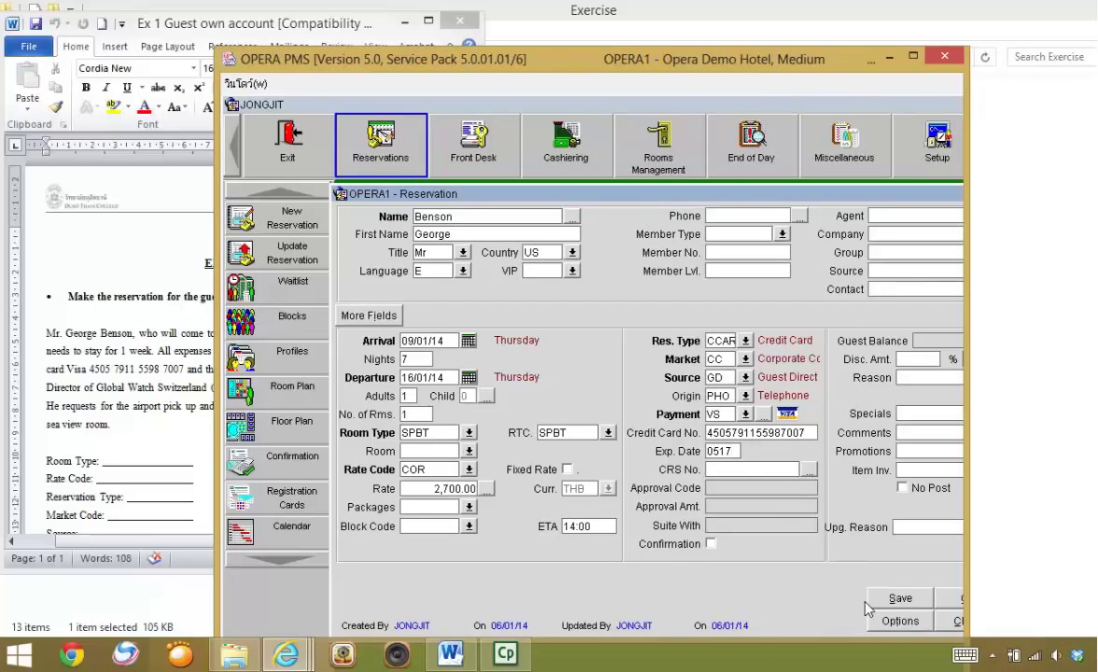
pyautogui.click(911, 56)
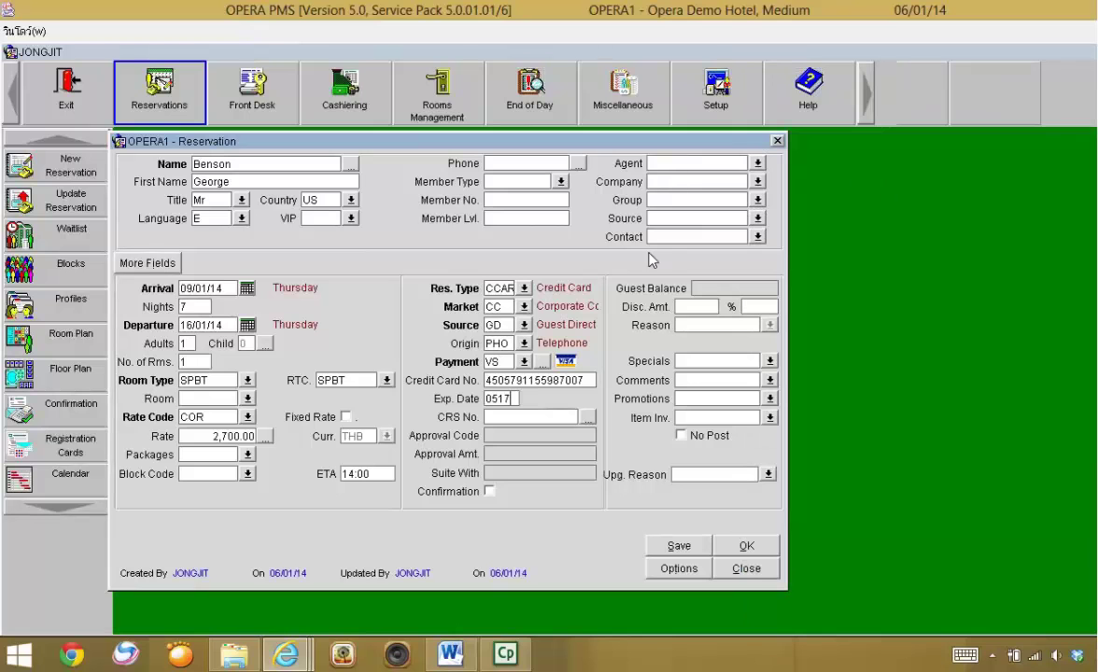
pyautogui.click(664, 183)
# - Place the reservation form beside the Word exercise and open the special request codes list
pyautogui.moveTo(632, 141); pyautogui.dragTo(643, 136)
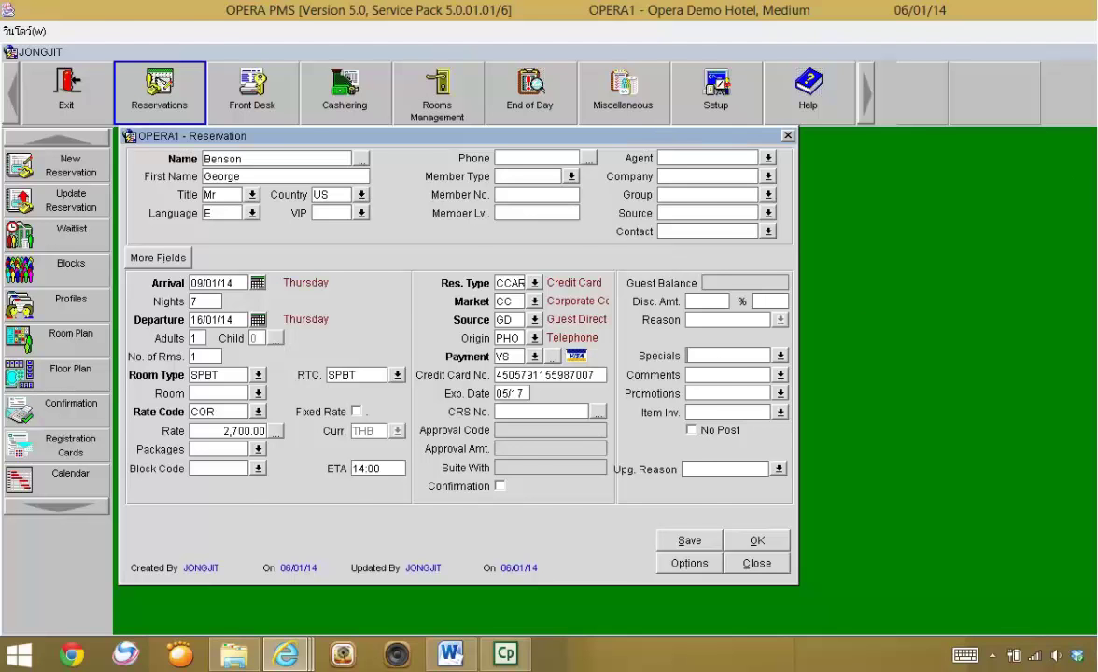
pyautogui.doubleClick(830, 12)
pyautogui.moveTo(700, 38); pyautogui.dragTo(845, 35)
pyautogui.moveTo(679, 149); pyautogui.dragTo(597, 126)
pyautogui.moveTo(605, 35); pyautogui.dragTo(687, 38)
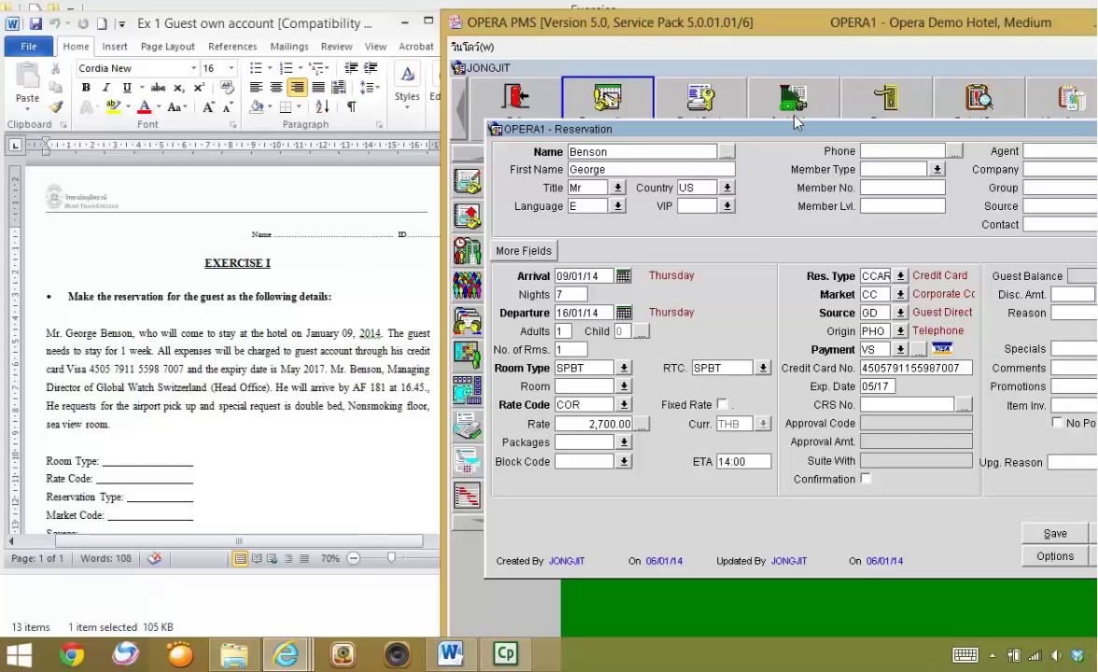
pyautogui.moveTo(784, 129); pyautogui.dragTo(802, 91)
pyautogui.moveTo(992, 91); pyautogui.dragTo(919, 102)
pyautogui.click(1016, 322)
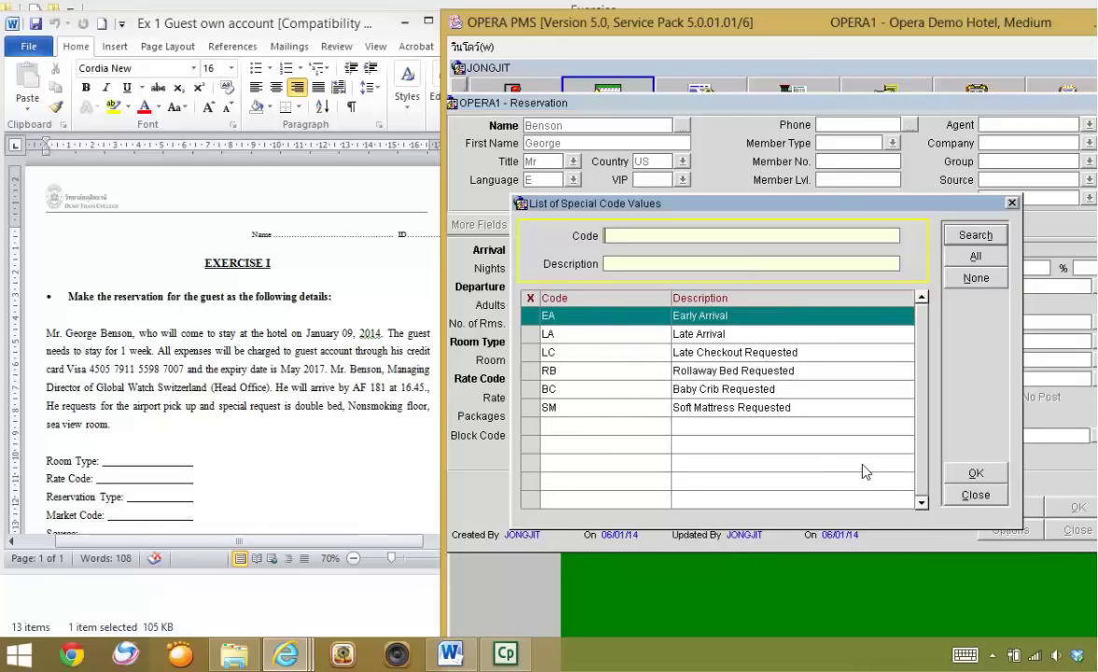
# - Close the special codes list and enter the comment 'Req NS, dbl bed, sea view'
pyautogui.click(982, 495)
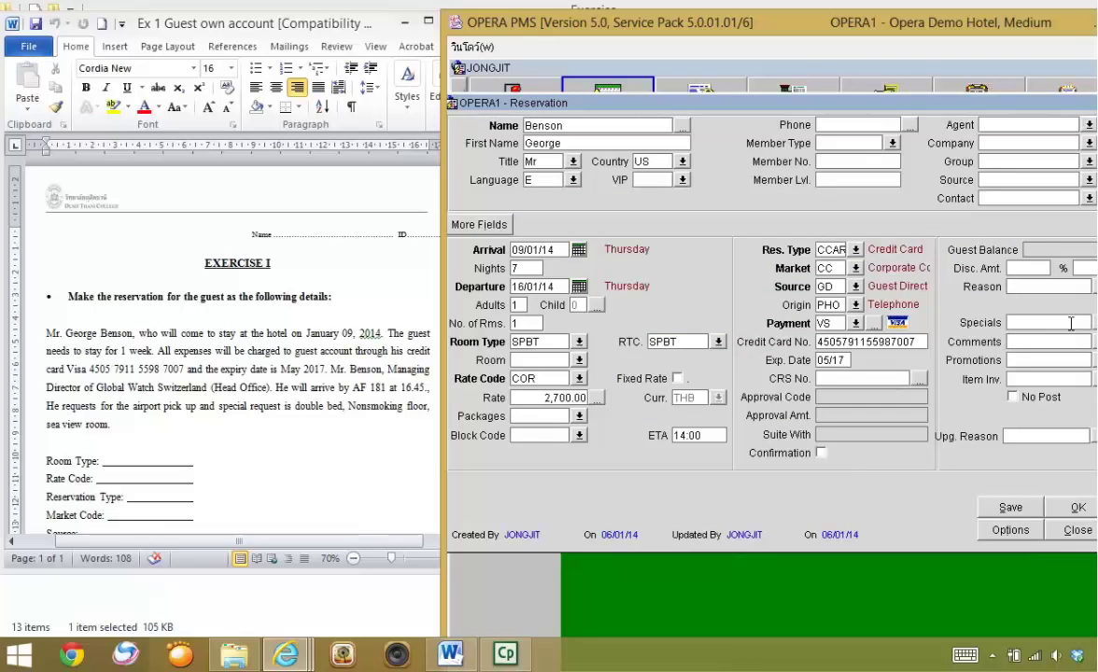
pyautogui.write('REq')
pyautogui.press('BackSpace')
pyautogui.press('BackSpace')
pyautogui.write('eq')
pyautogui.write('ed,')
pyautogui.write(' sea')
pyautogui.write(' view')
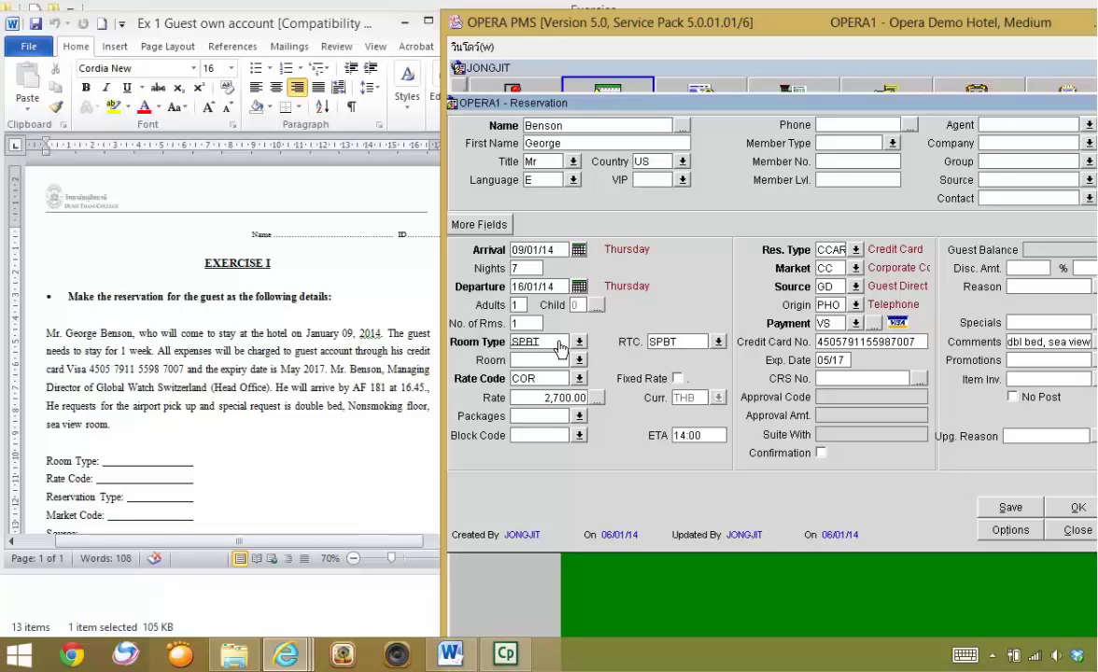
# - Change the room type to SPBK (Superior Sea View - King), accepting the RTC and source updates
pyautogui.click(577, 341)
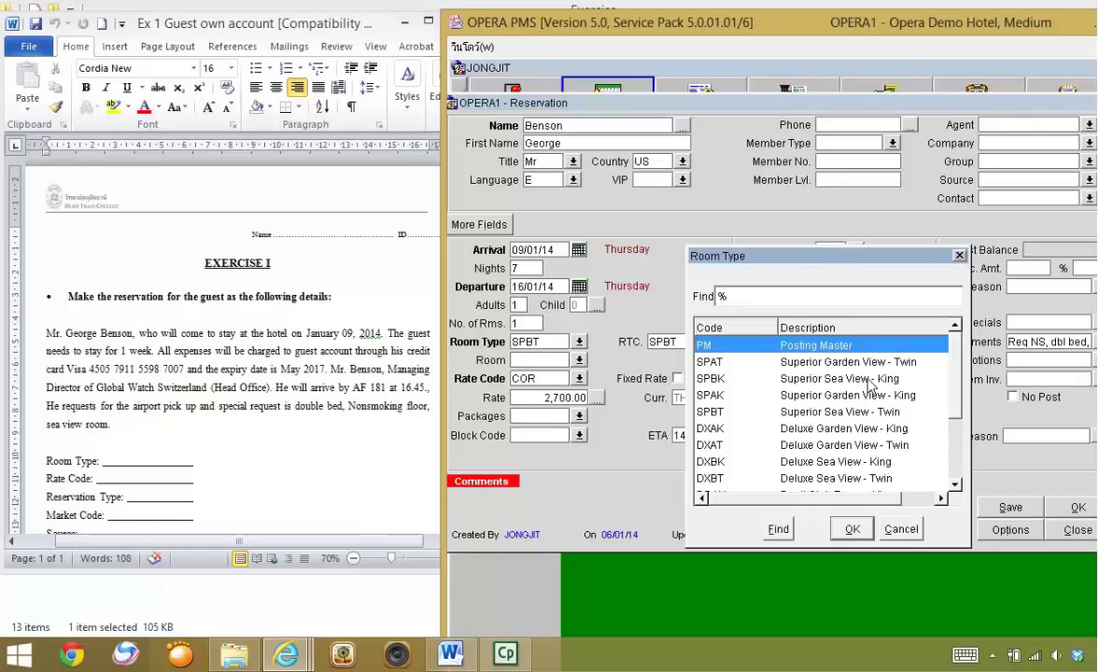
pyautogui.click(868, 379)
pyautogui.click(852, 530)
pyautogui.click(797, 396)
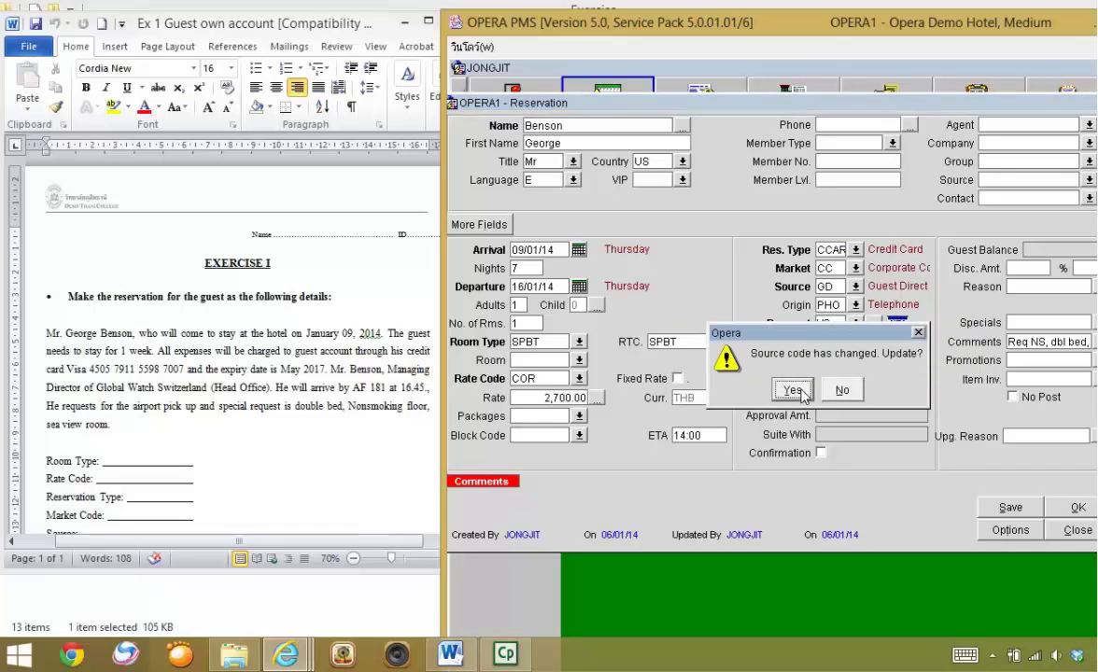
pyautogui.click(800, 393)
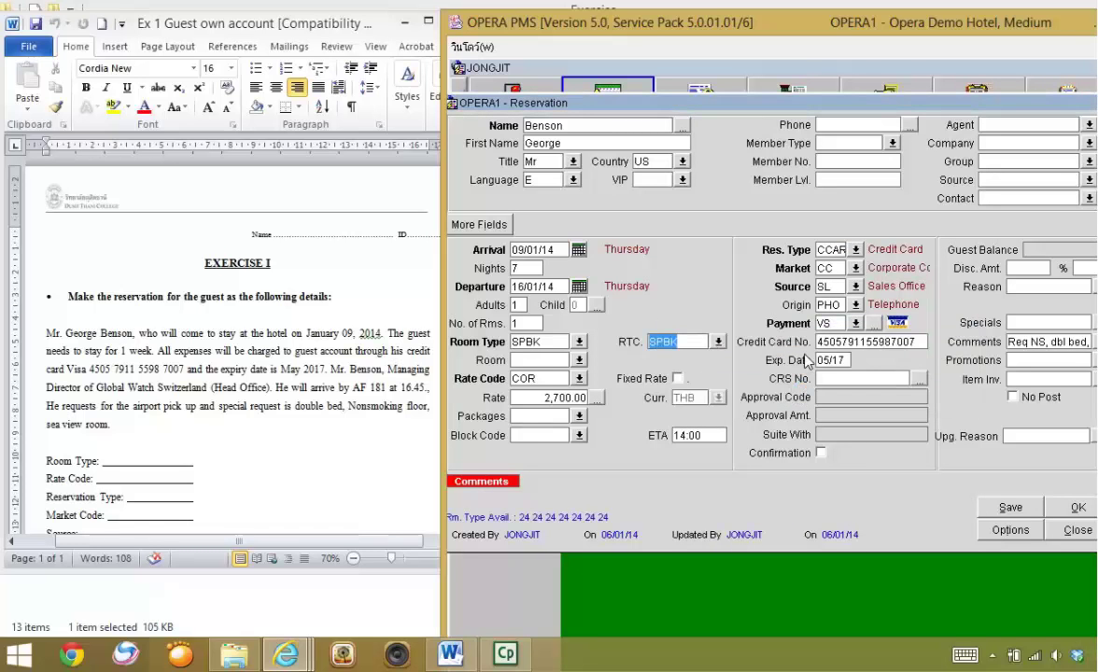
# - Set the booking source back to GD (Guest Direct)
pyautogui.click(855, 287)
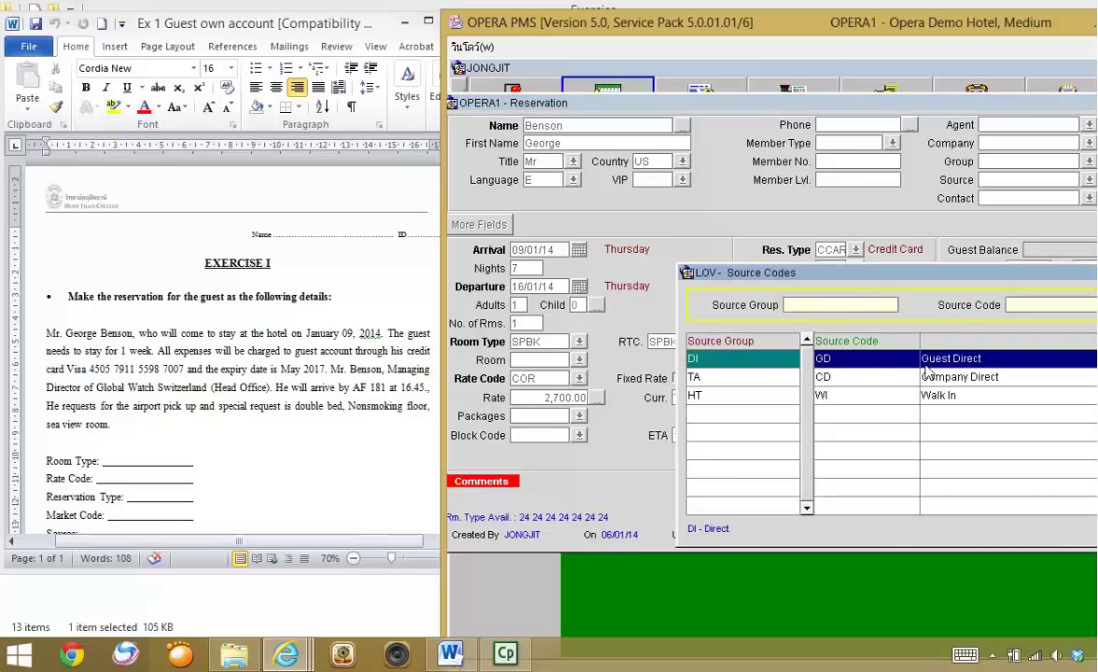
pyautogui.moveTo(848, 273); pyautogui.dragTo(655, 225)
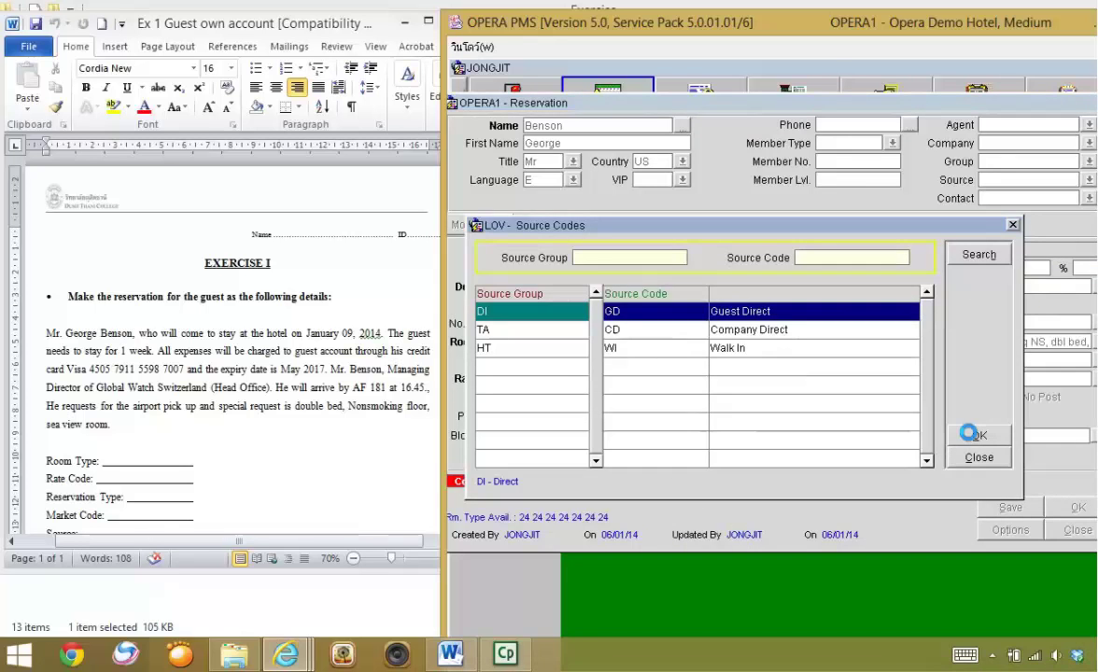
pyautogui.click(973, 437)
pyautogui.click(794, 388)
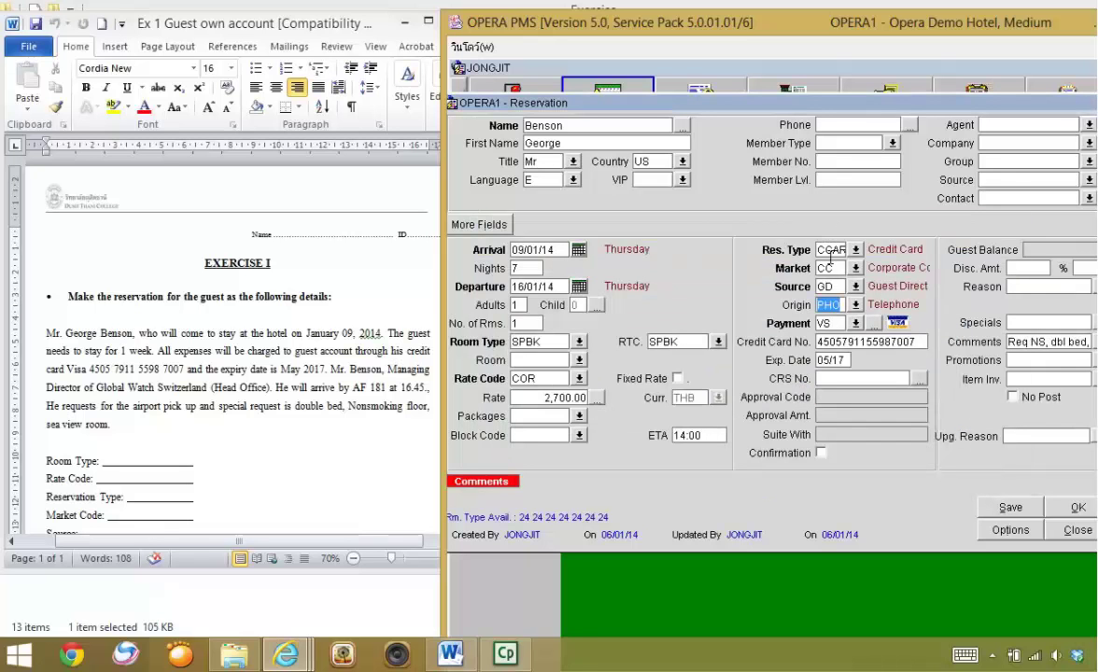
pyautogui.moveTo(892, 109); pyautogui.dragTo(735, 126)
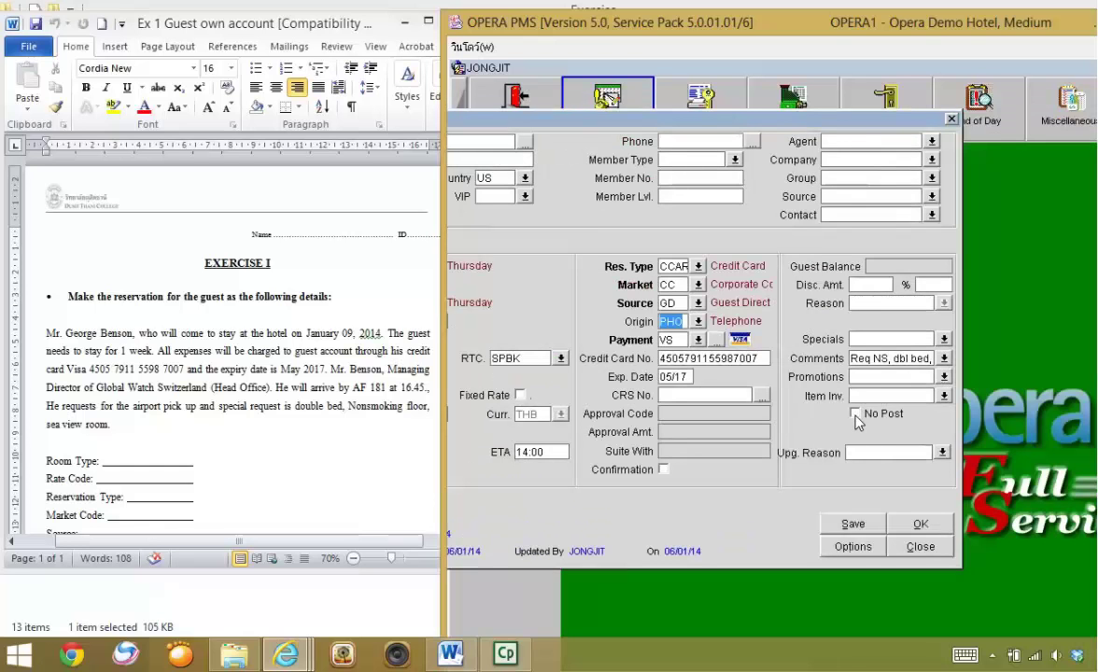
# - Save the reservation and acknowledge the confirmation-number message
pyautogui.moveTo(772, 119); pyautogui.dragTo(861, 78)
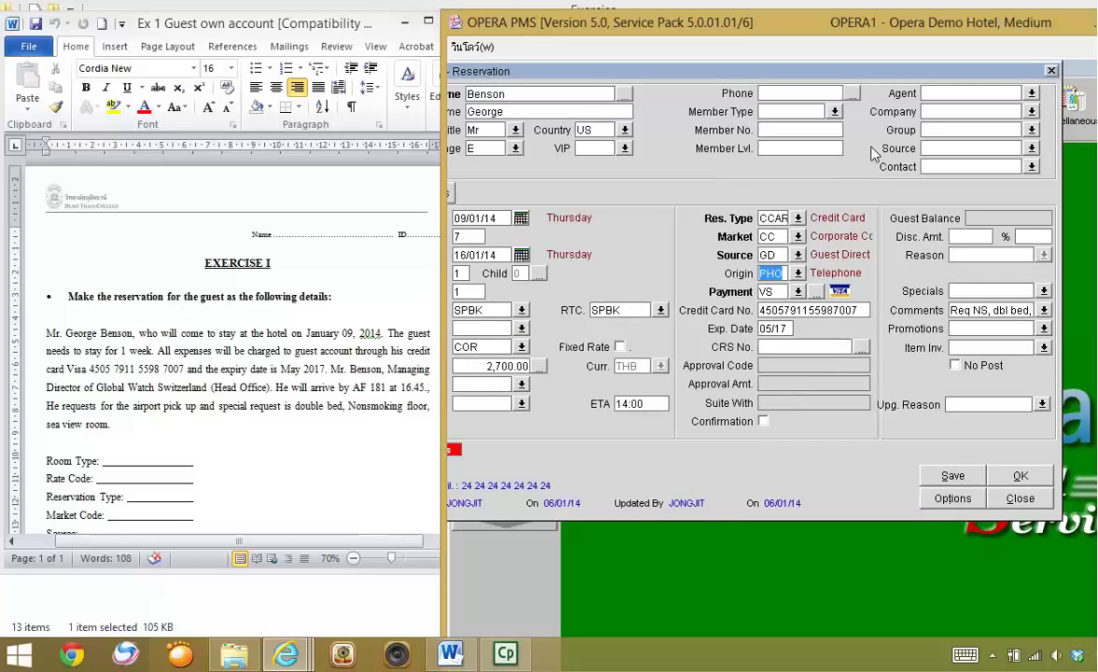
pyautogui.moveTo(843, 72)
pyautogui.mouseDown()
pyautogui.moveTo(911, 62)
pyautogui.moveTo(860, 81)
pyautogui.mouseUp()
pyautogui.click(1043, 474)
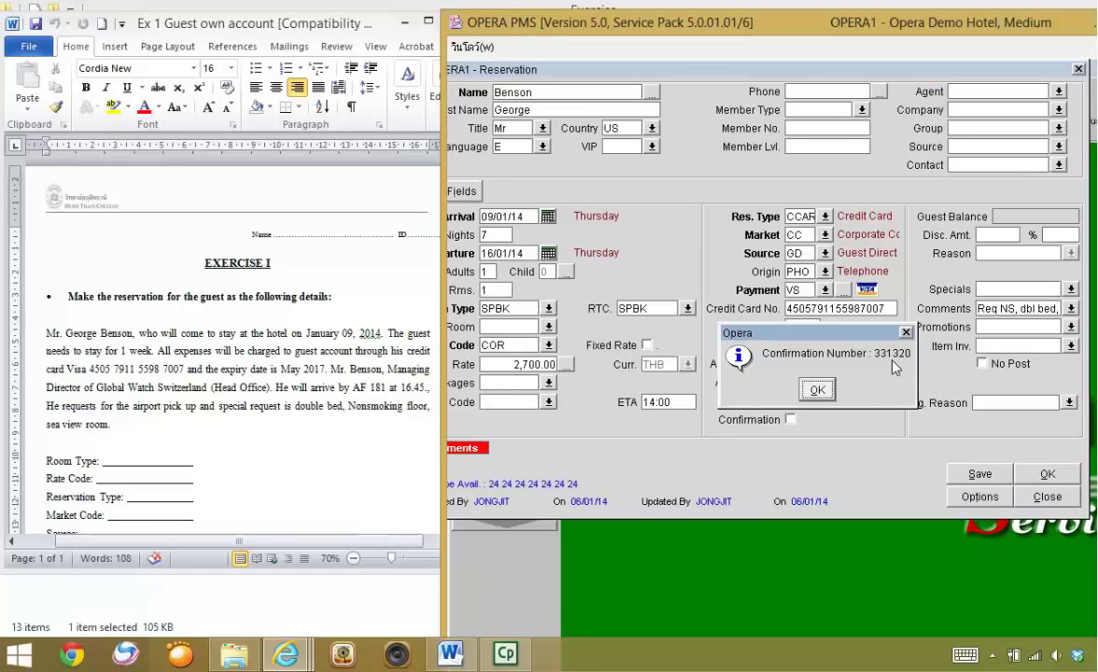
pyautogui.click(818, 389)
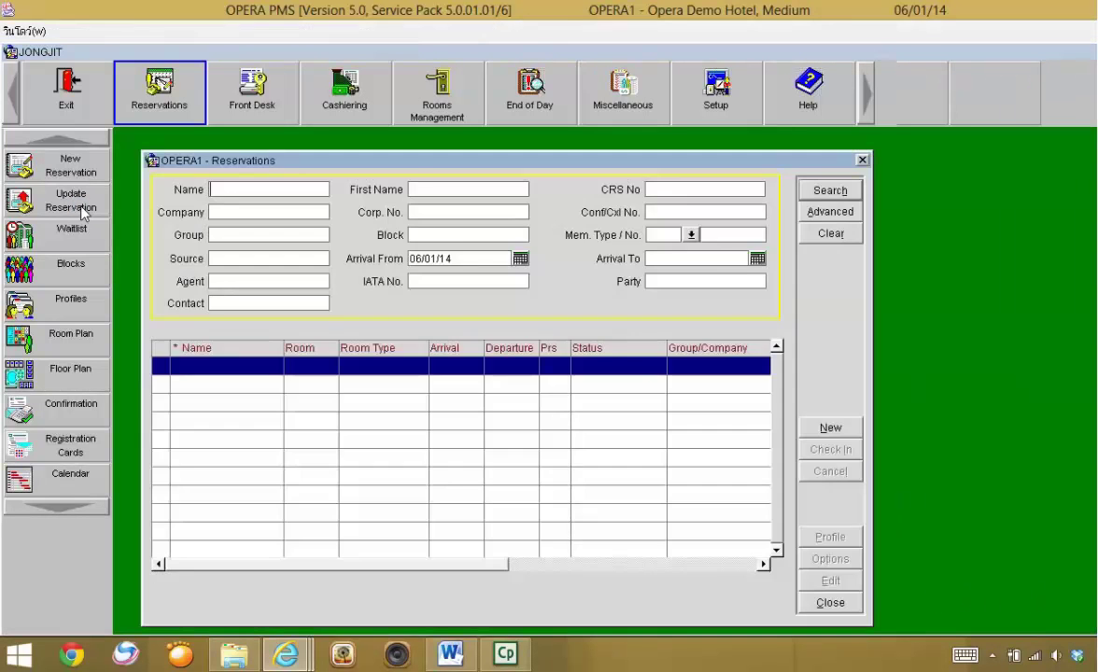
# - Search by a confirmation number, then clear it and search again to list the saved booking
pyautogui.write('33133')
pyautogui.click(813, 190)
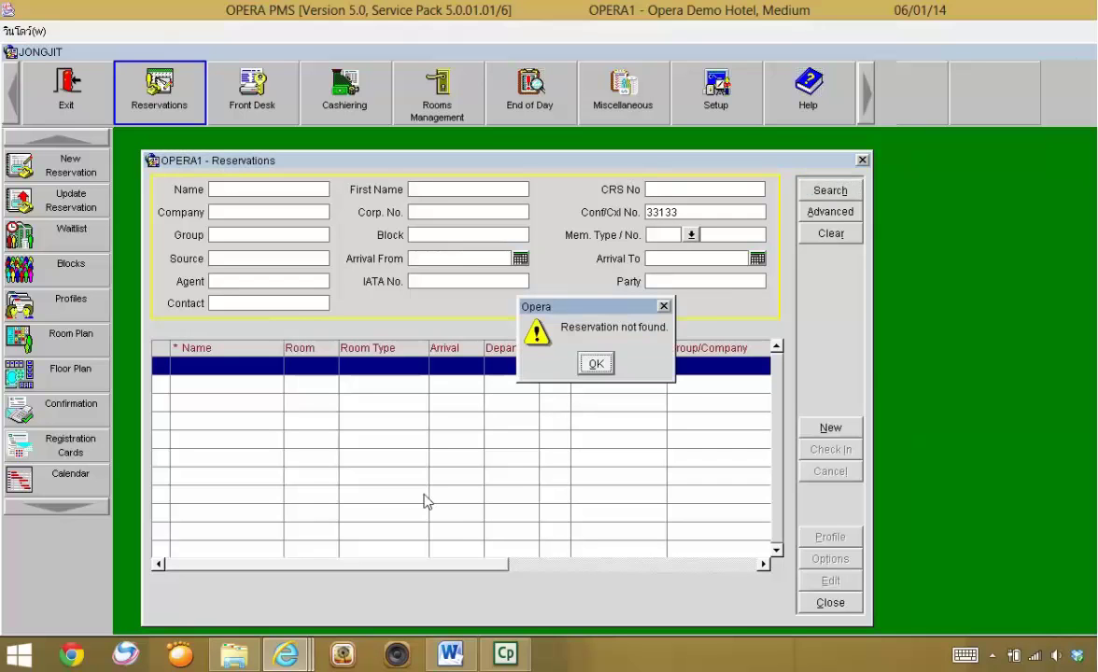
pyautogui.click(596, 364)
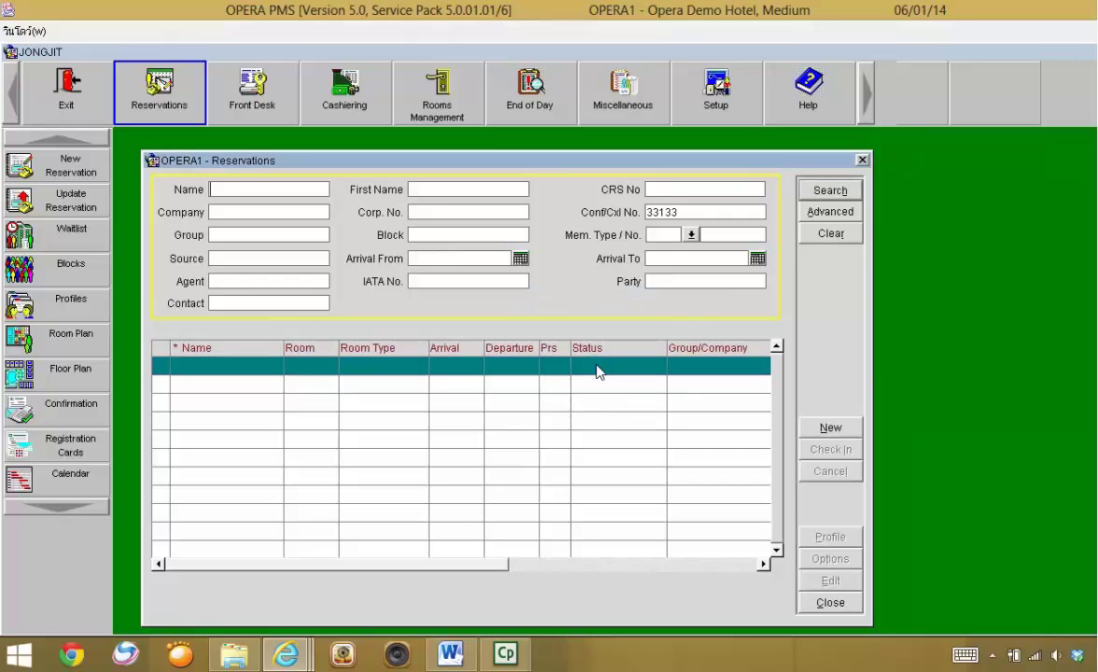
pyautogui.click(818, 190)
pyautogui.click(596, 364)
pyautogui.doubleClick(698, 211)
pyautogui.press('BackSpace')
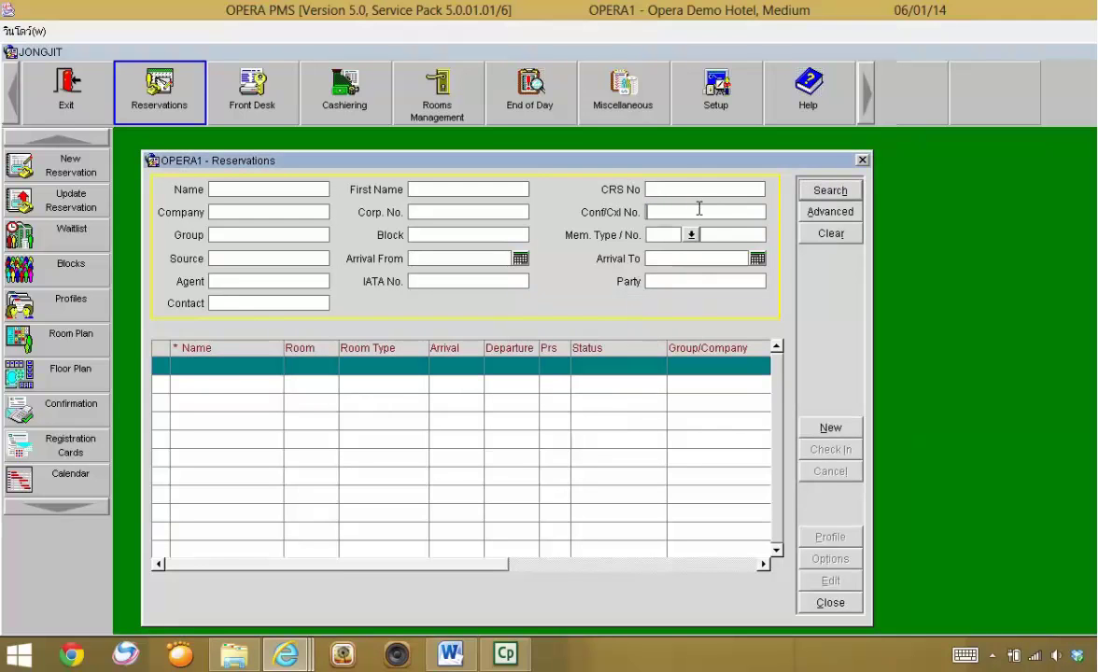
pyautogui.click(830, 190)
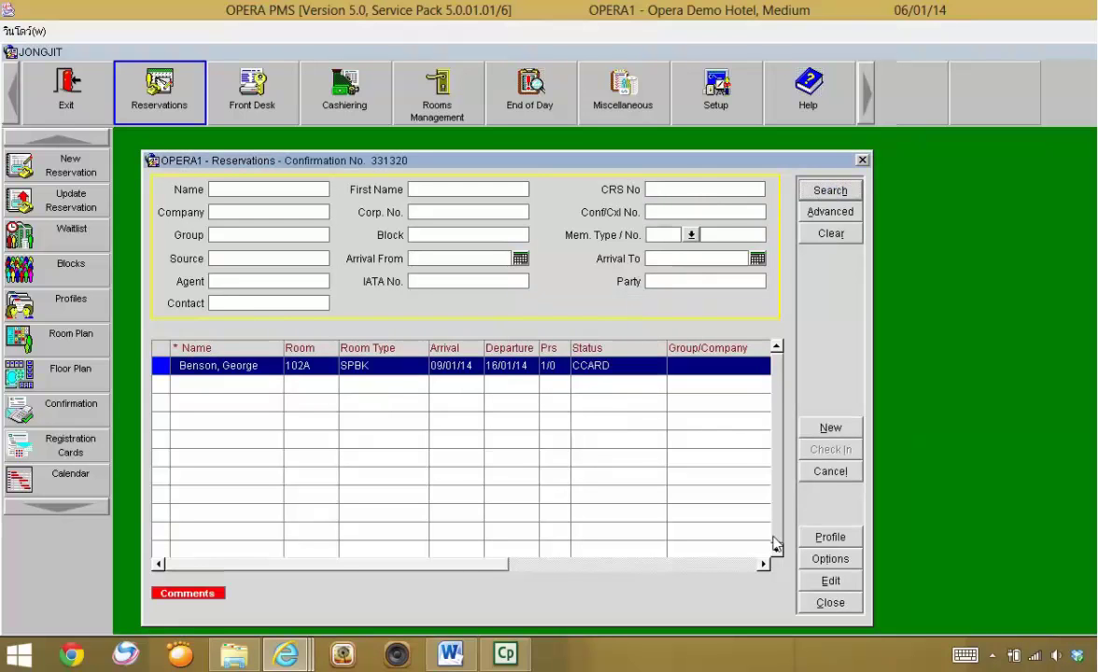
# - Open the reservation's guest profile and set its VIP status to 1 VIP
pyautogui.doubleClick(401, 366)
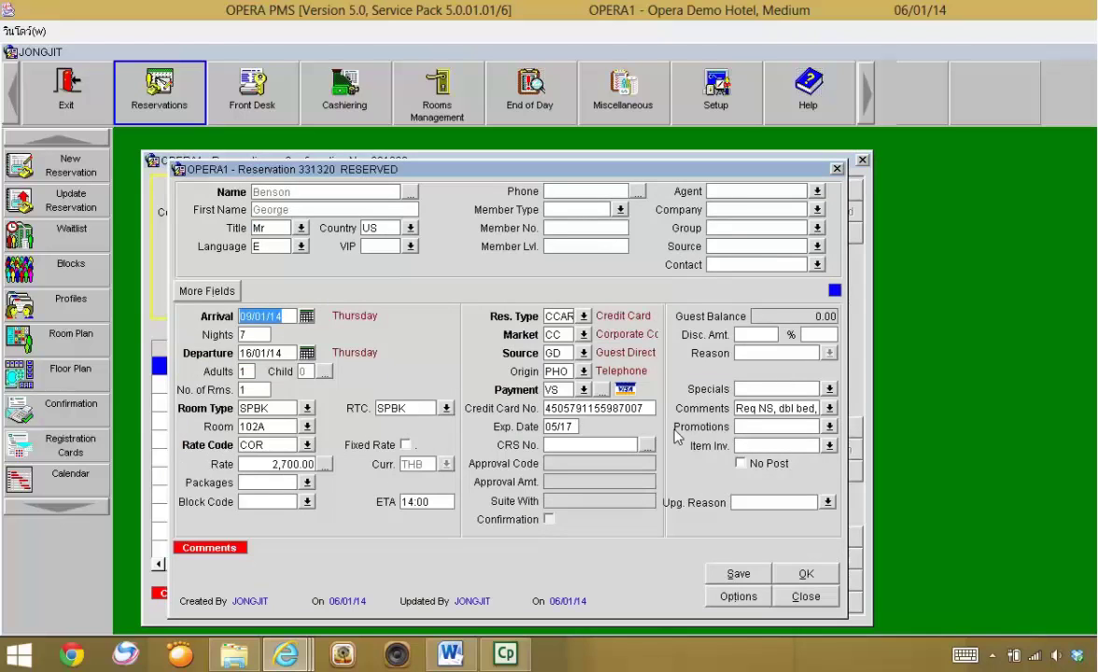
pyautogui.click(410, 192)
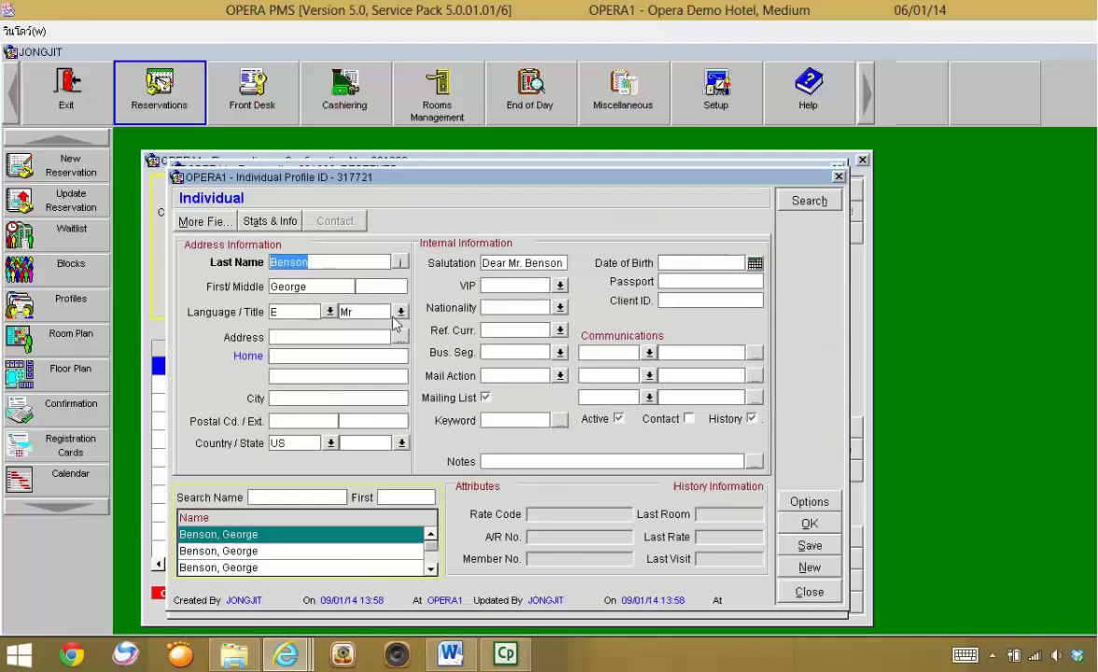
pyautogui.click(559, 286)
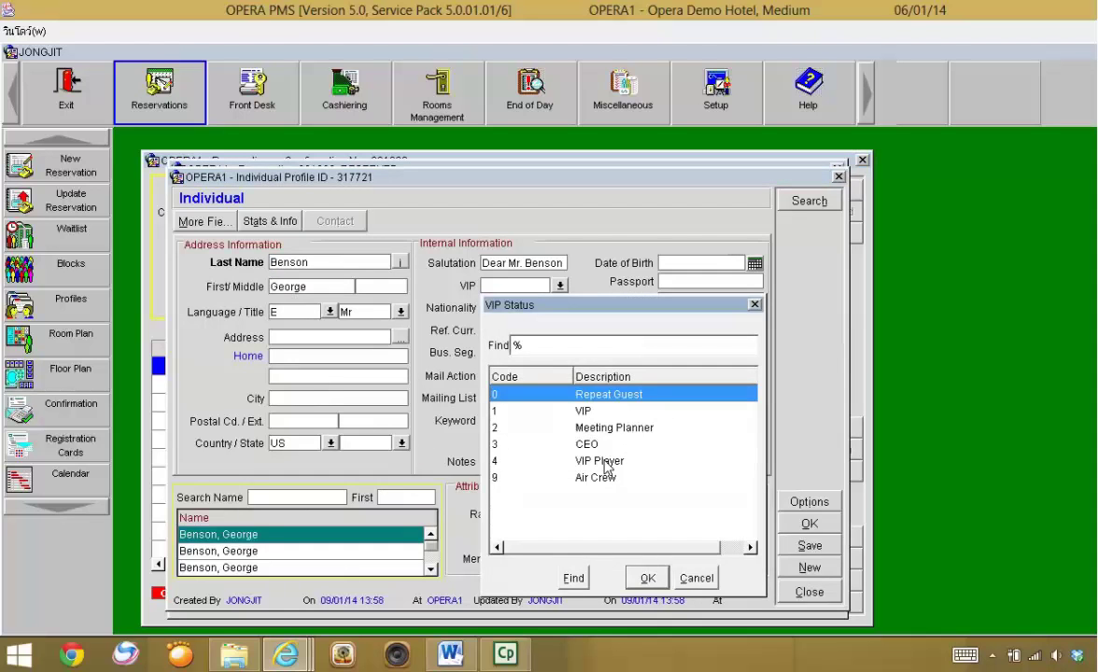
pyautogui.click(542, 410)
pyautogui.click(646, 578)
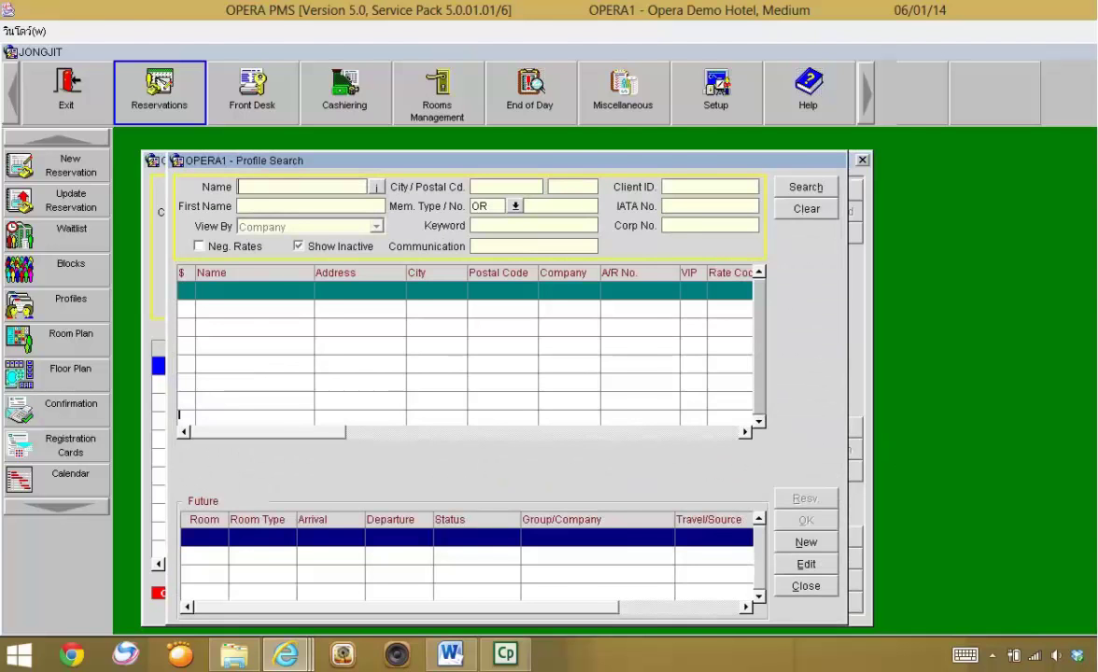
# - Search profiles by the name 'Global Watch'
pyautogui.press('super+Down')
pyautogui.moveTo(787, 180); pyautogui.dragTo(652, 85)
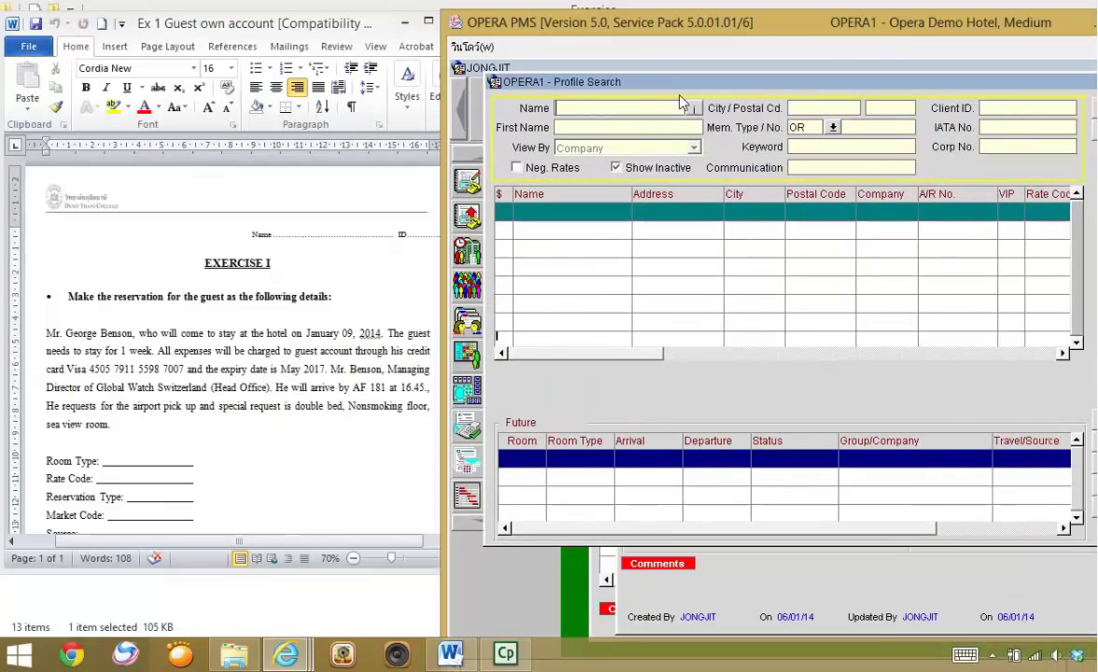
pyautogui.write('Global Watch')
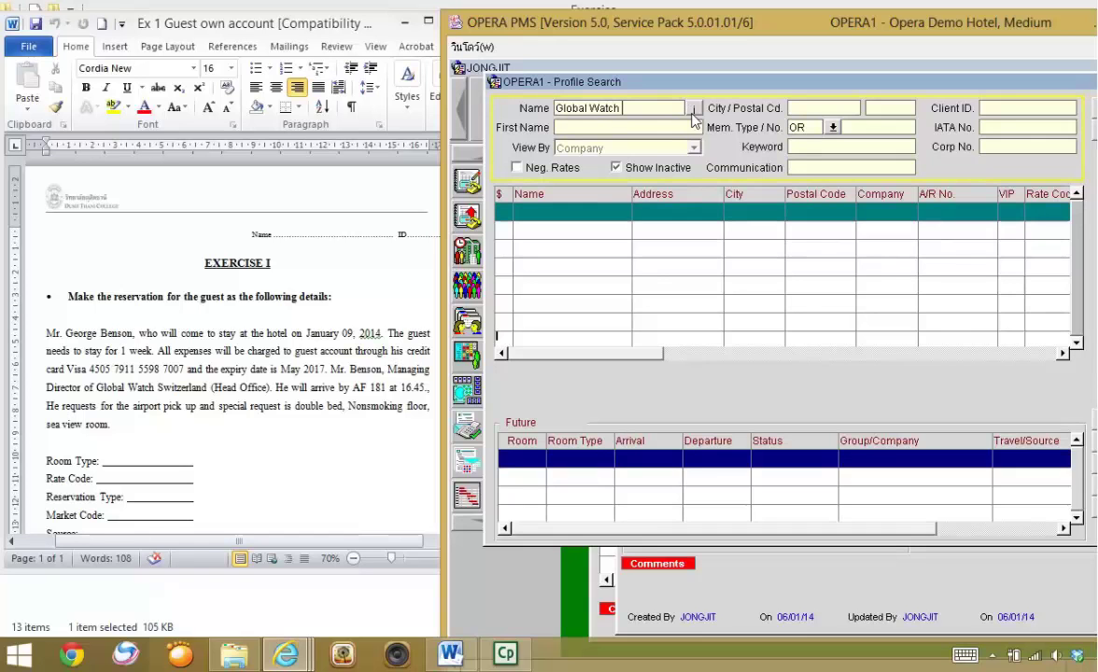
pyautogui.click(693, 109)
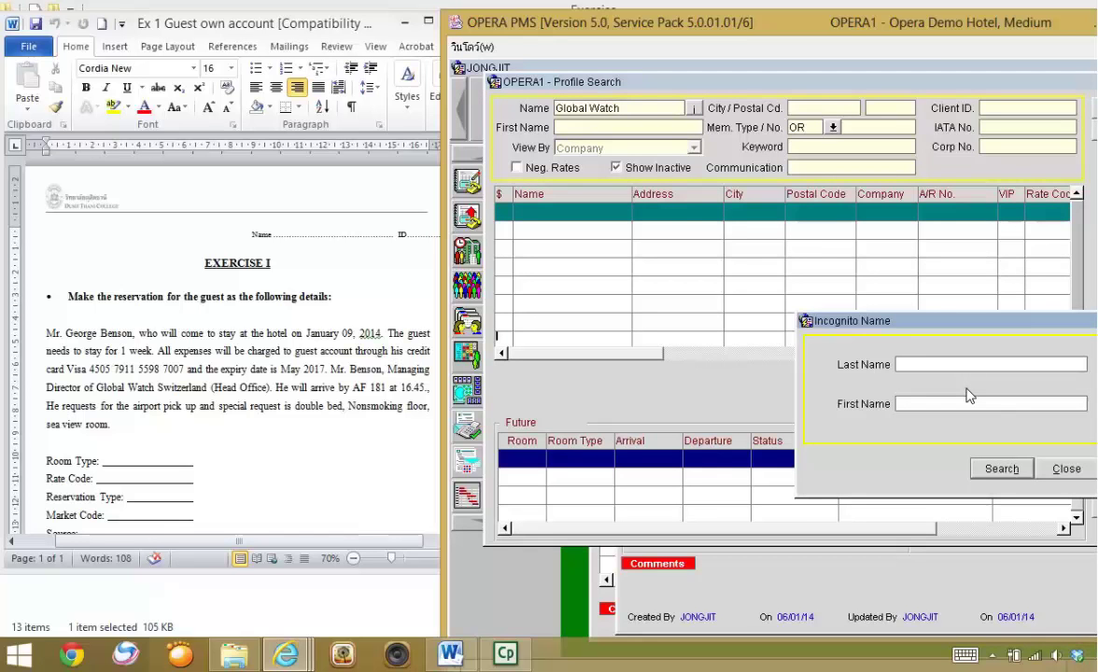
pyautogui.click(1065, 470)
# - Create a new company profile named 'Global Watch Switzerland (Head Office)'
pyautogui.moveTo(873, 87); pyautogui.dragTo(791, 90)
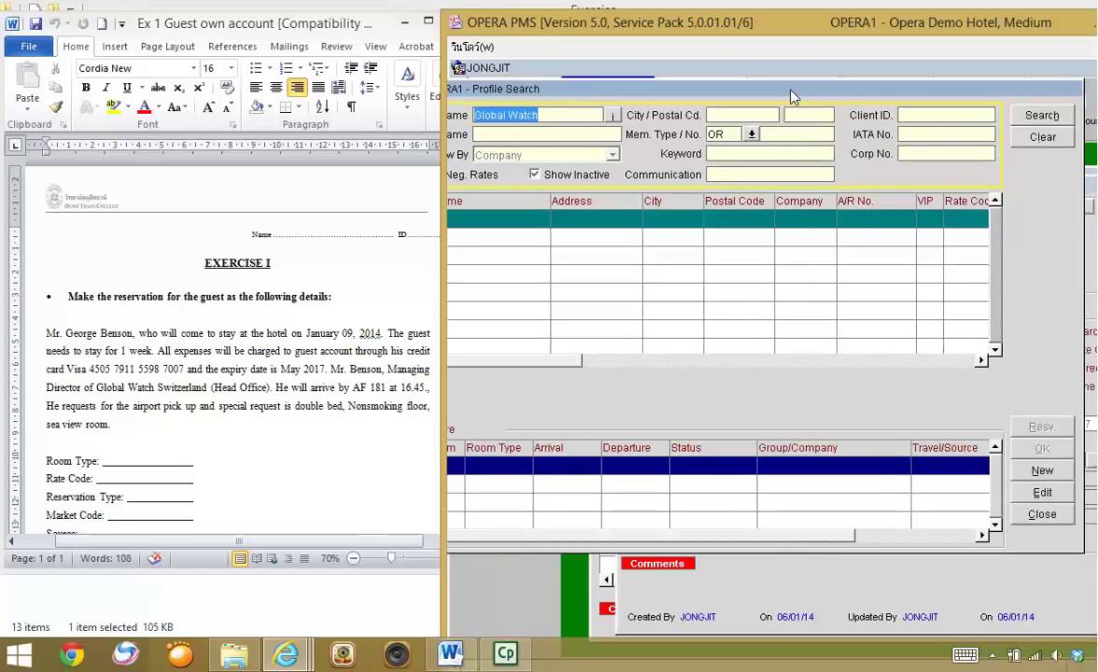
pyautogui.click(1022, 471)
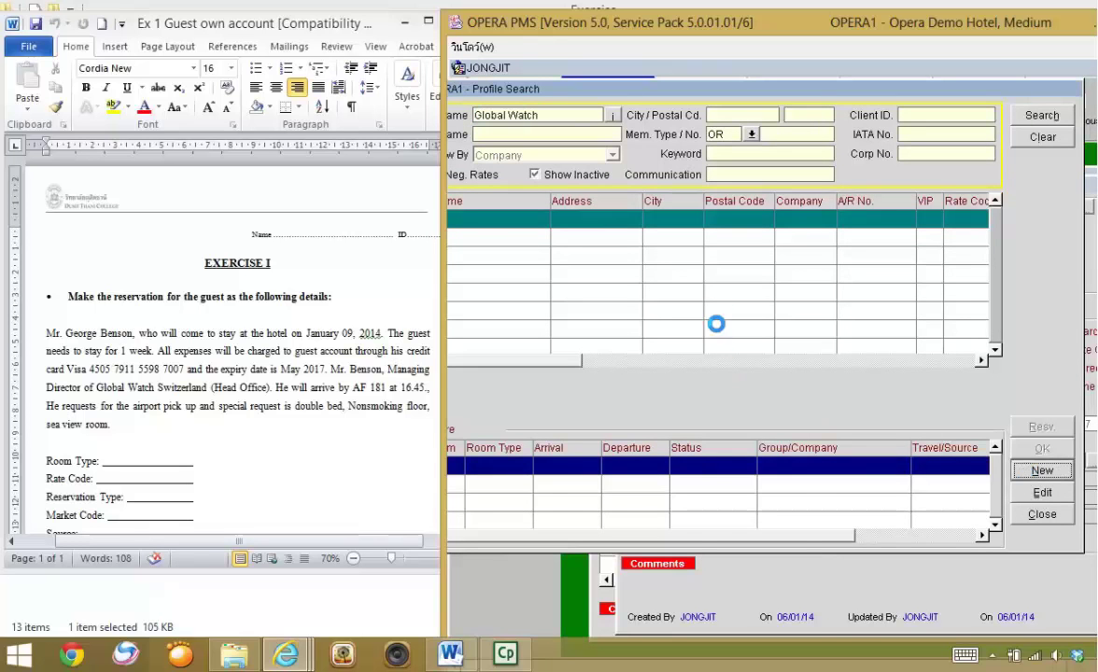
pyautogui.moveTo(773, 196); pyautogui.dragTo(650, 123)
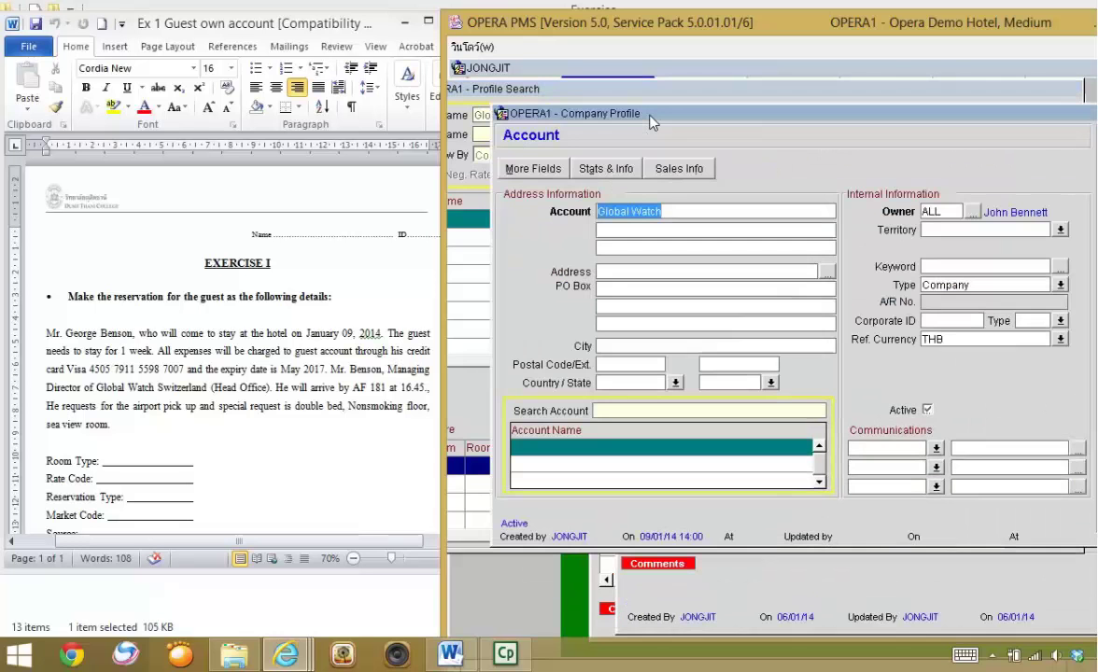
pyautogui.click(703, 211)
pyautogui.write('S')
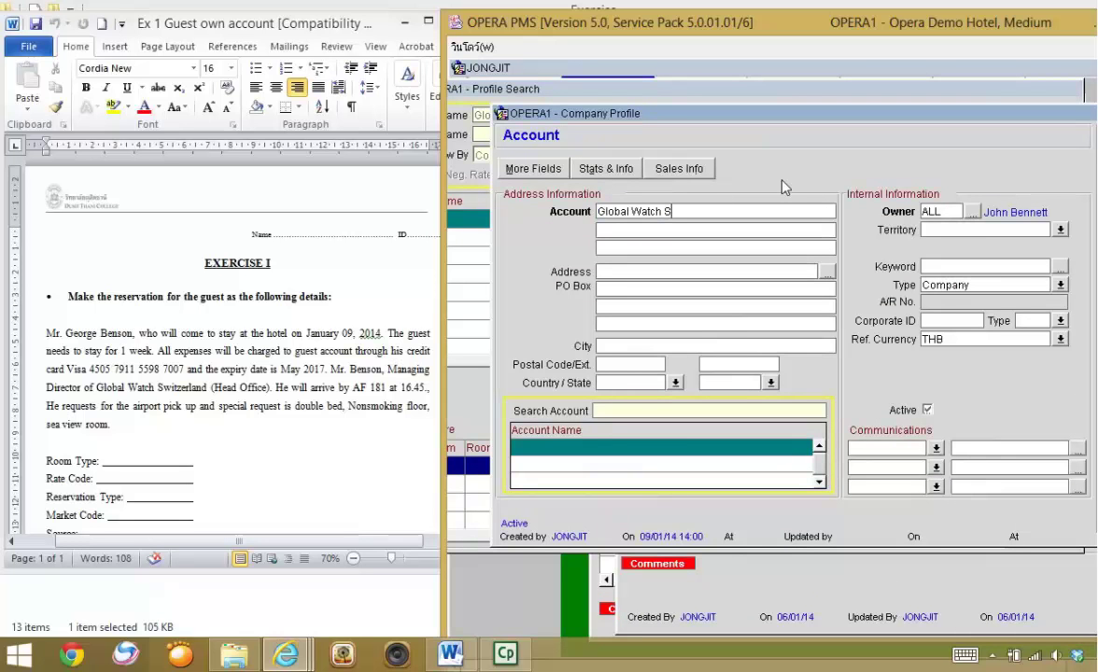
pyautogui.write('witzerland (Head Office)')
pyautogui.moveTo(952, 34); pyautogui.dragTo(764, 34)
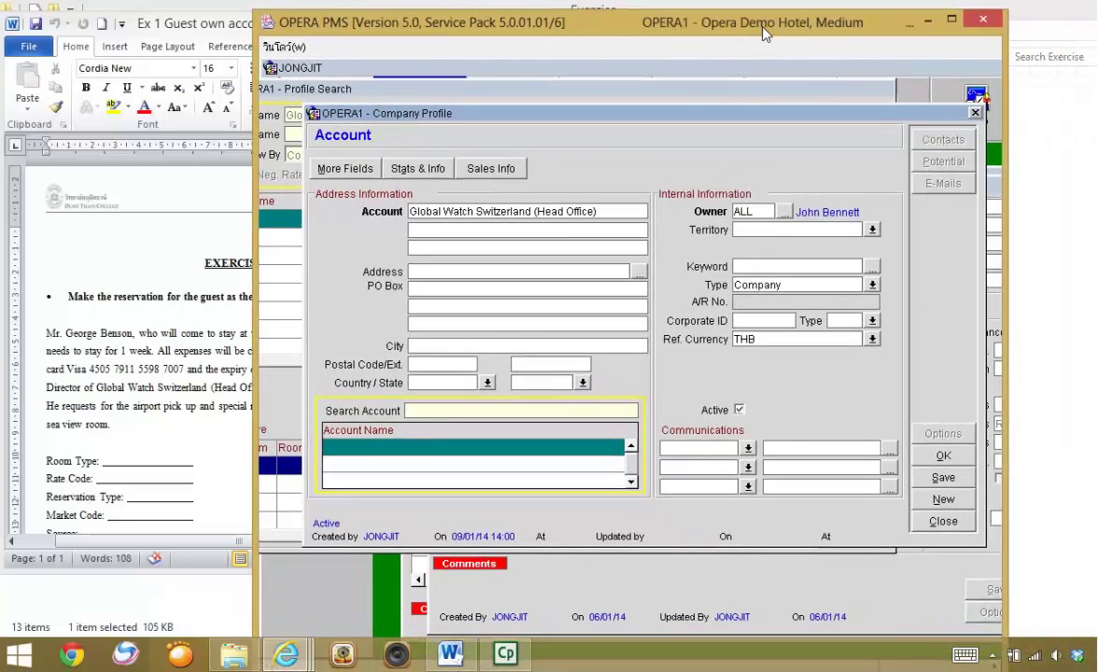
# - Save the company profile with Manufacturing as its industry, linking it to the reservation
pyautogui.click(962, 456)
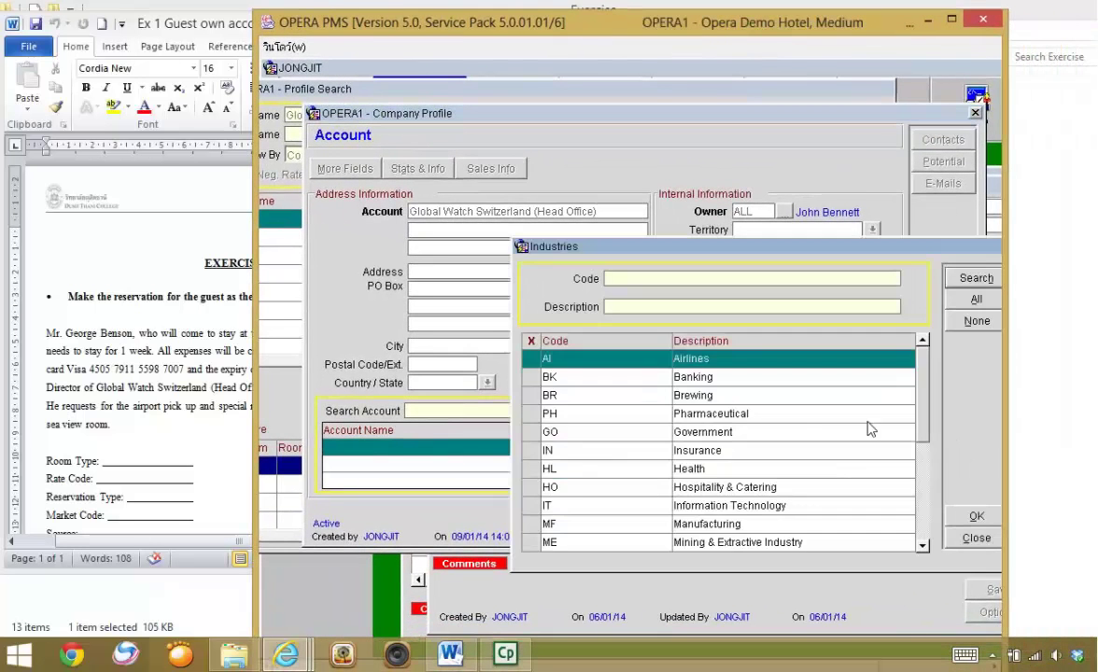
pyautogui.moveTo(705, 255); pyautogui.dragTo(556, 169)
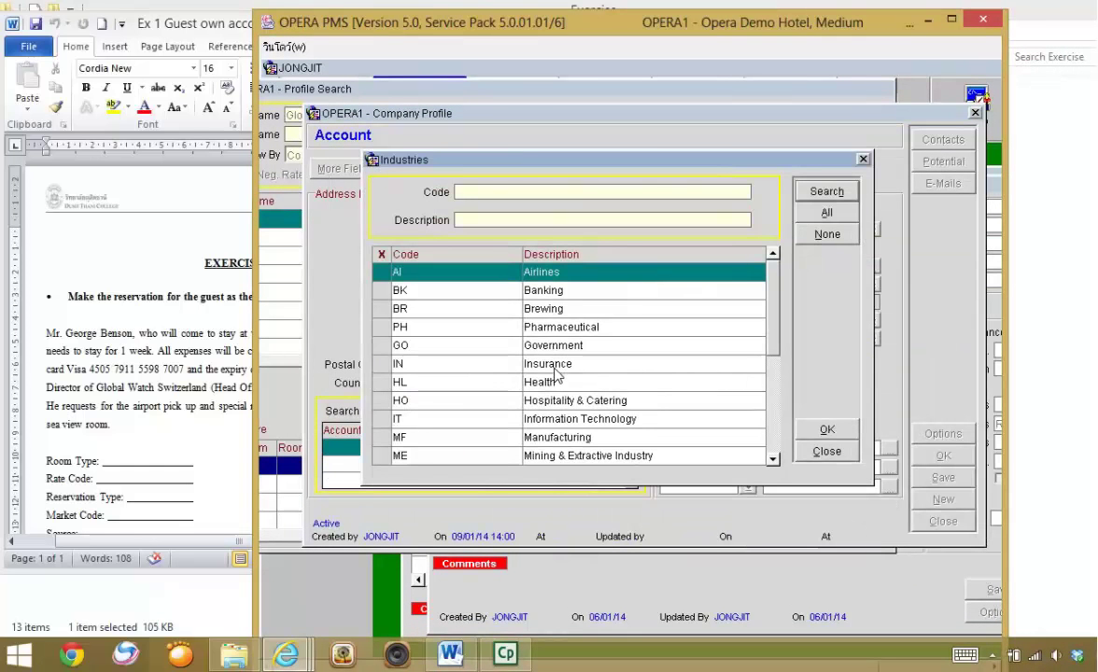
pyautogui.click(560, 439)
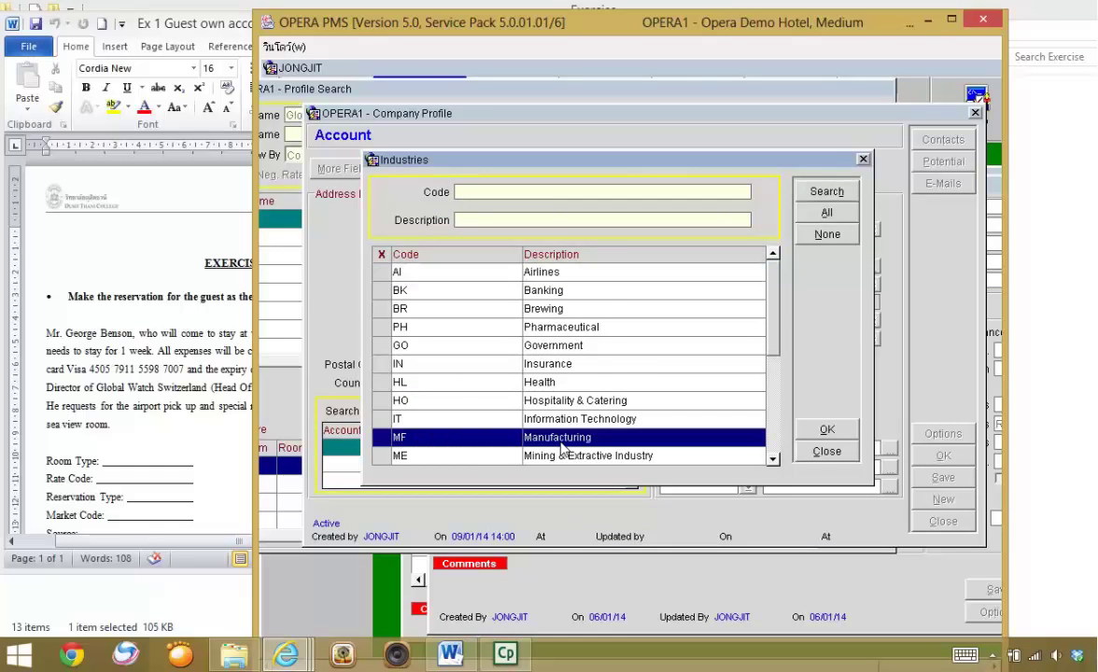
pyautogui.click(773, 458)
pyautogui.click(773, 458)
pyautogui.click(773, 458)
pyautogui.click(773, 458)
pyautogui.click(773, 459)
pyautogui.click(773, 459)
pyautogui.click(773, 458)
pyautogui.click(772, 458)
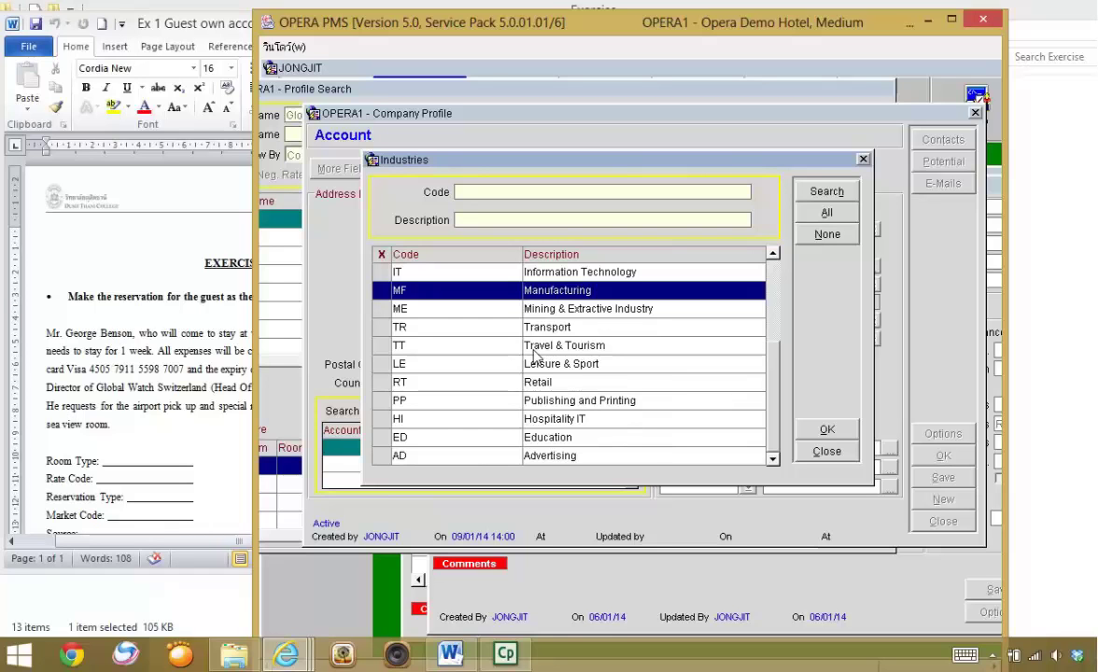
pyautogui.click(806, 430)
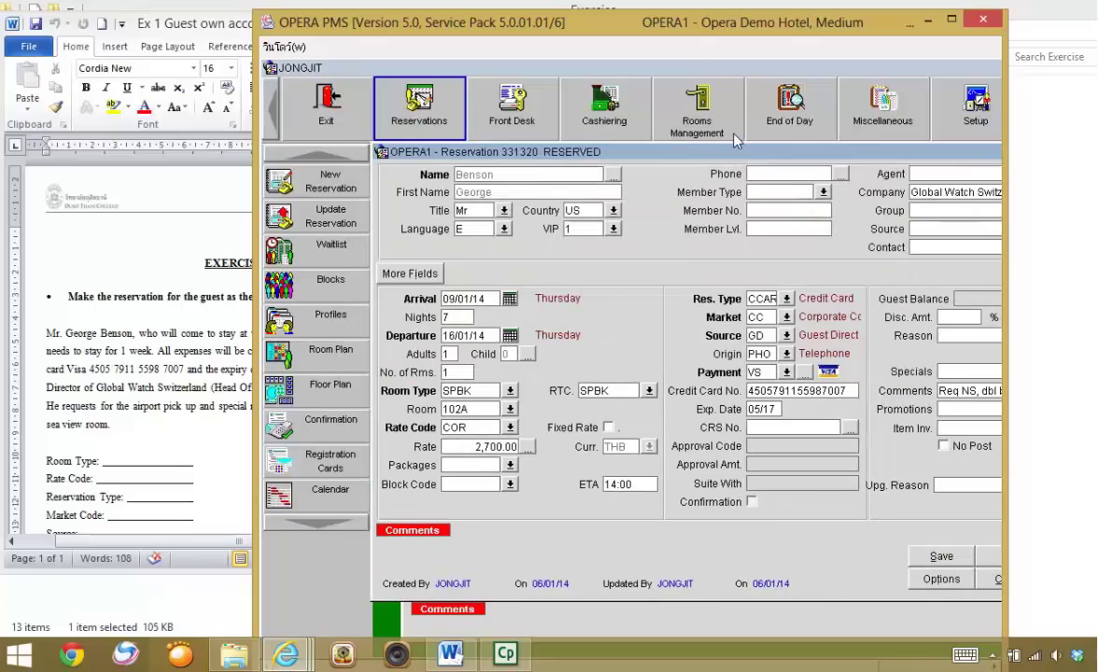
# - Save the Benson reservation and reopen it for editing from the search list
pyautogui.doubleClick(869, 18)
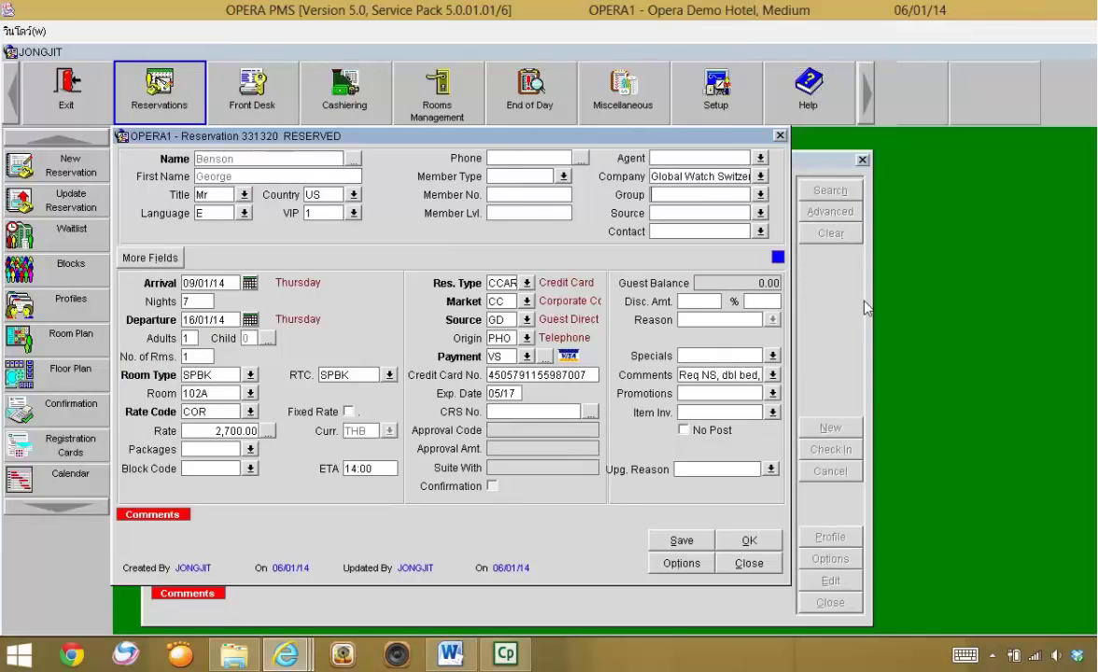
pyautogui.click(751, 542)
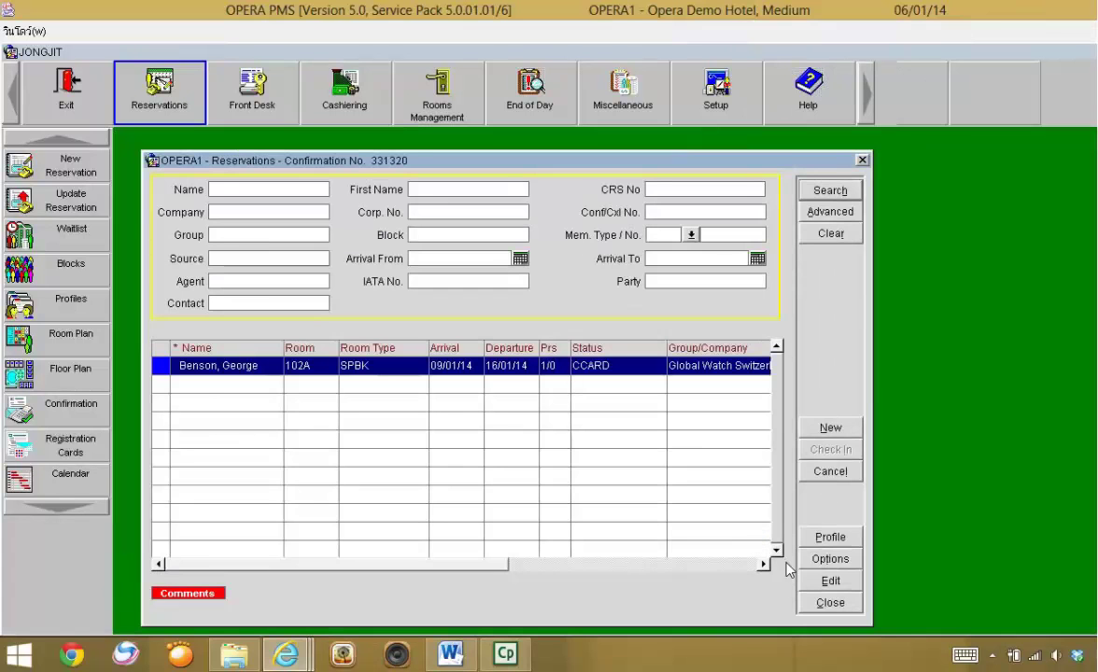
pyautogui.click(827, 581)
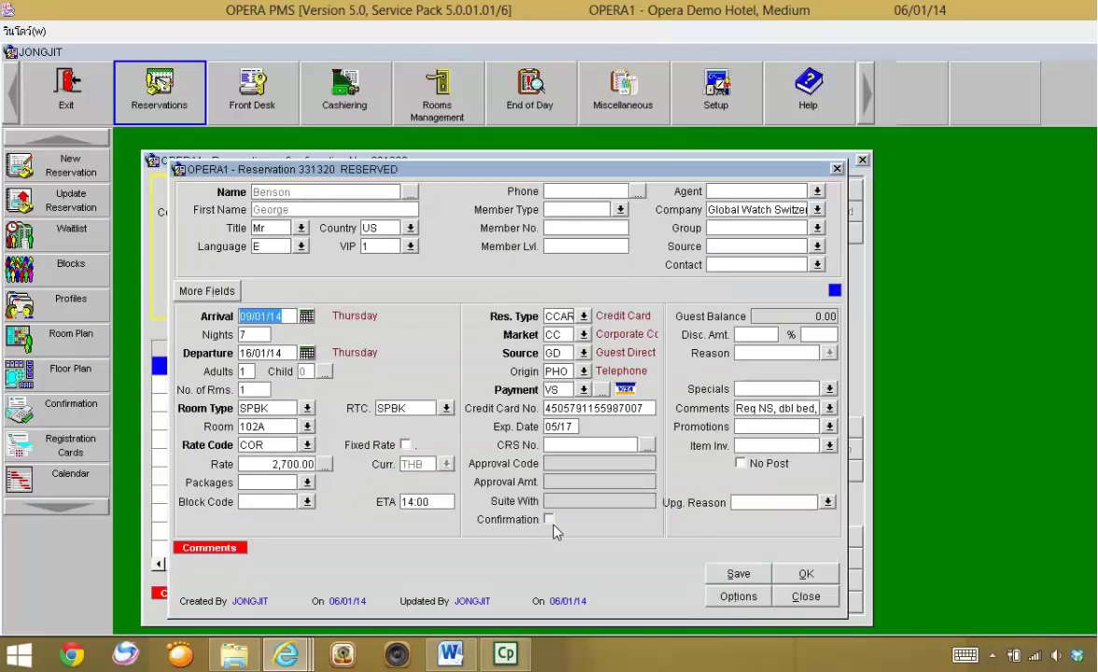
# - Arrange the reservation and Opera windows so the exercise instructions stay visible alongside
pyautogui.moveTo(327, 177); pyautogui.dragTo(272, 149)
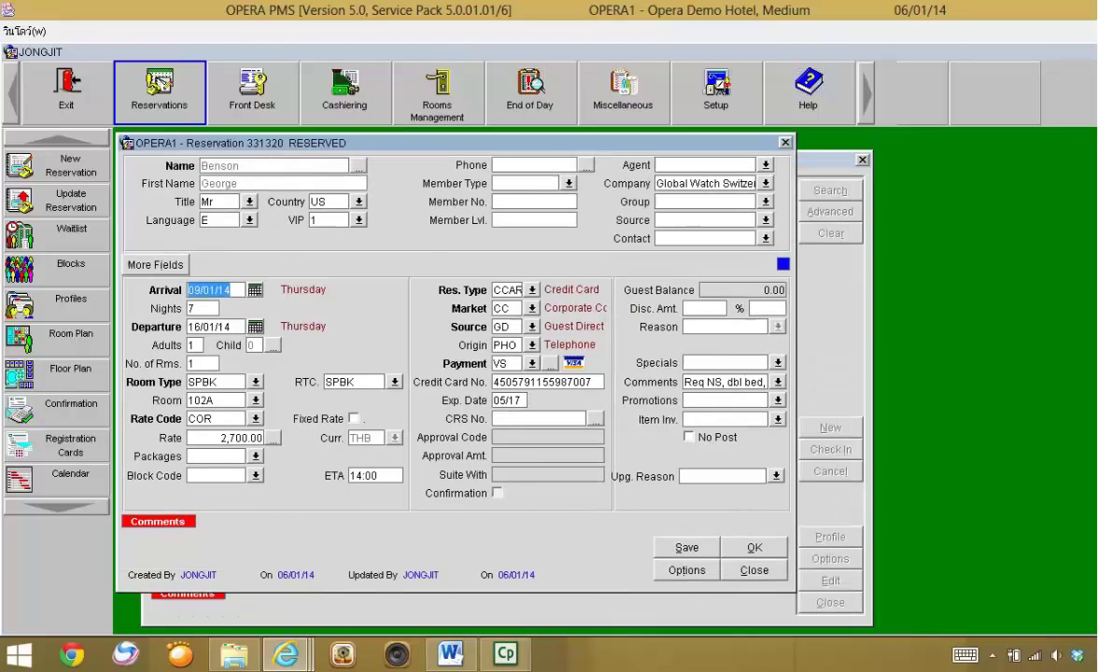
pyautogui.press('super+Down')
pyautogui.moveTo(579, 155); pyautogui.dragTo(560, 138)
pyautogui.moveTo(564, 26); pyautogui.dragTo(748, 20)
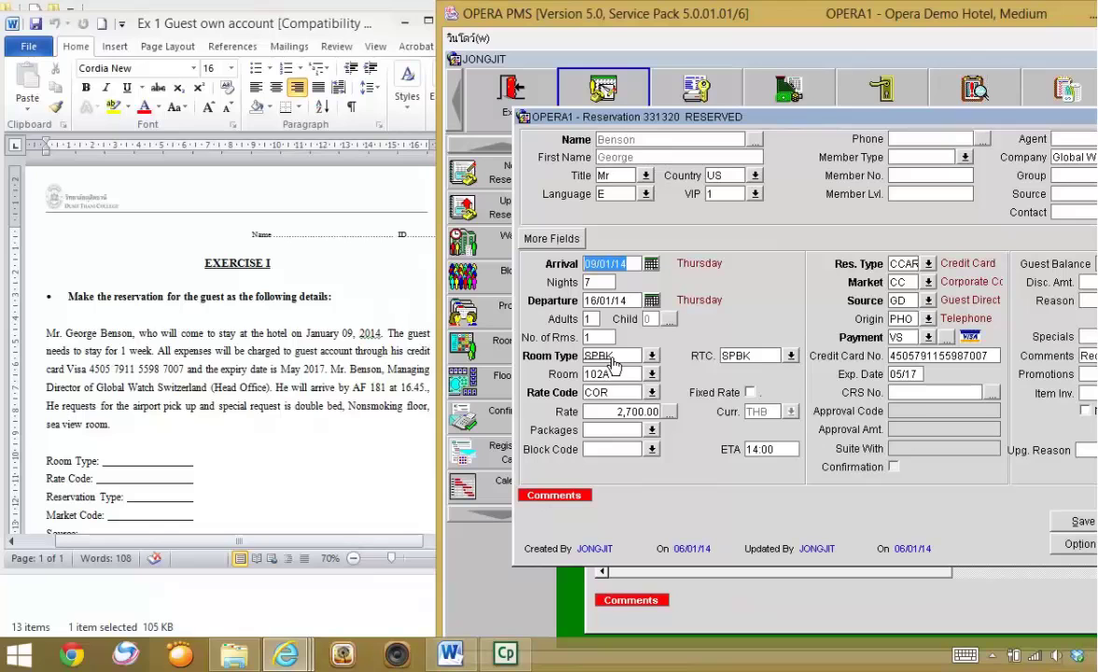
# - Clear room 102A from the Benson reservation's Room field
pyautogui.click(611, 373)
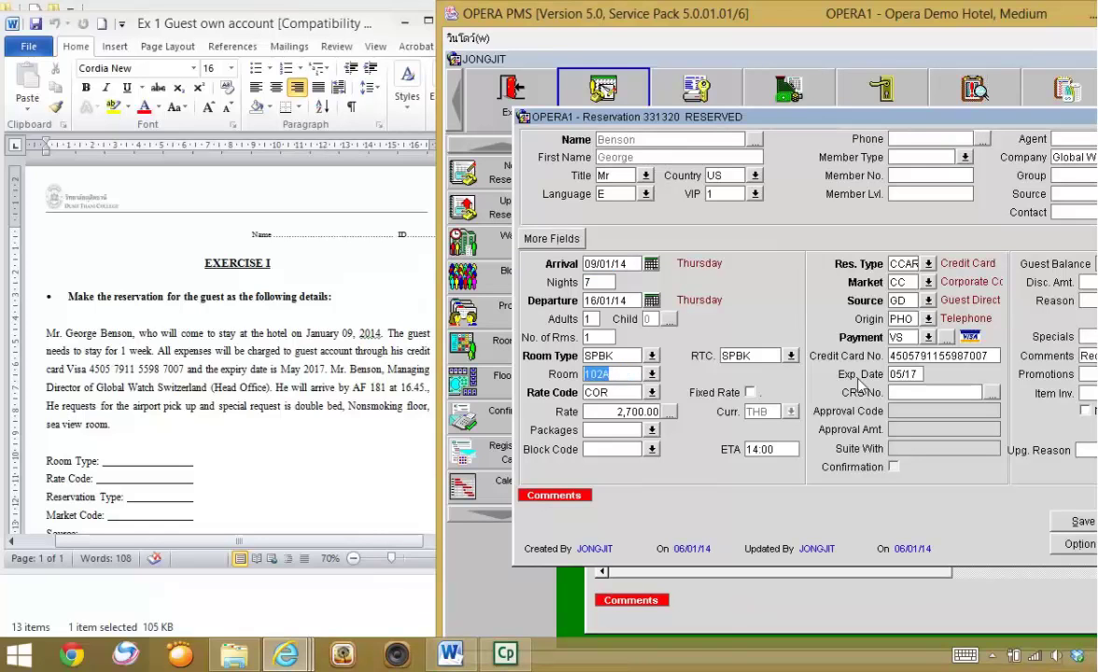
pyautogui.press('Delete')
pyautogui.click(618, 393)
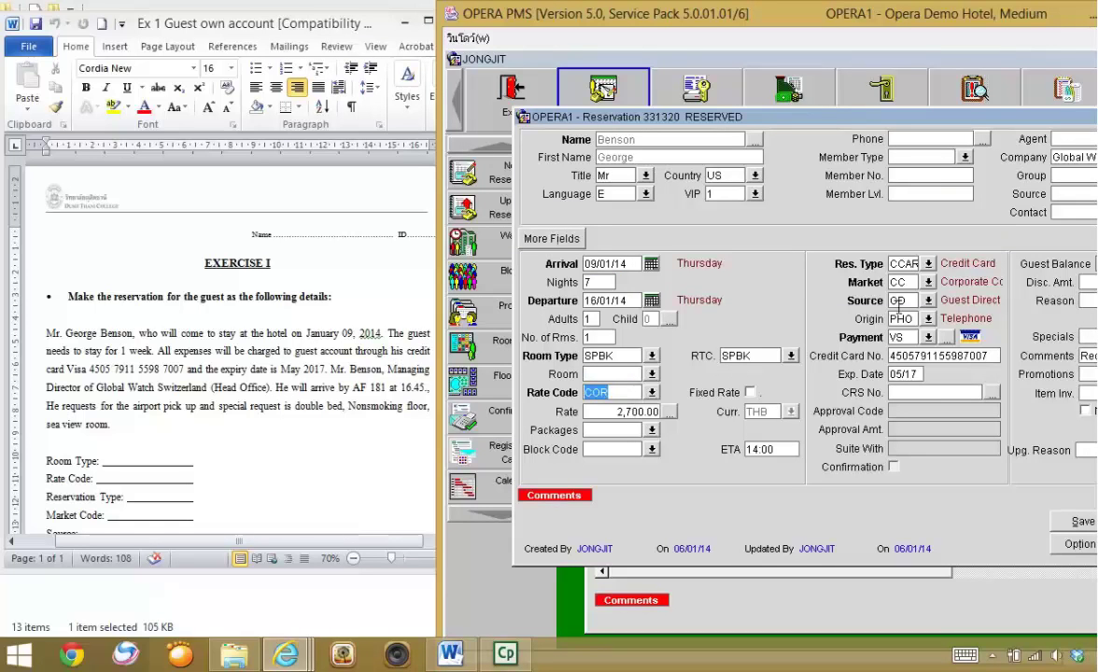
# - Save the reservation with no room assigned and maximize the Opera window
pyautogui.moveTo(853, 112); pyautogui.dragTo(748, 132)
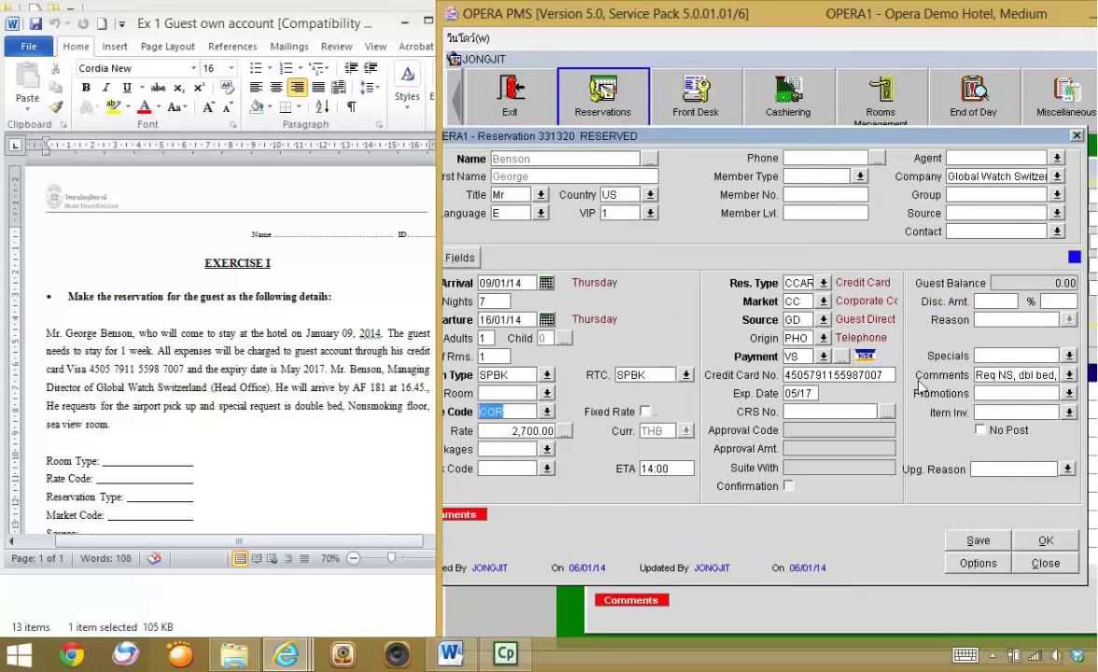
pyautogui.click(1042, 540)
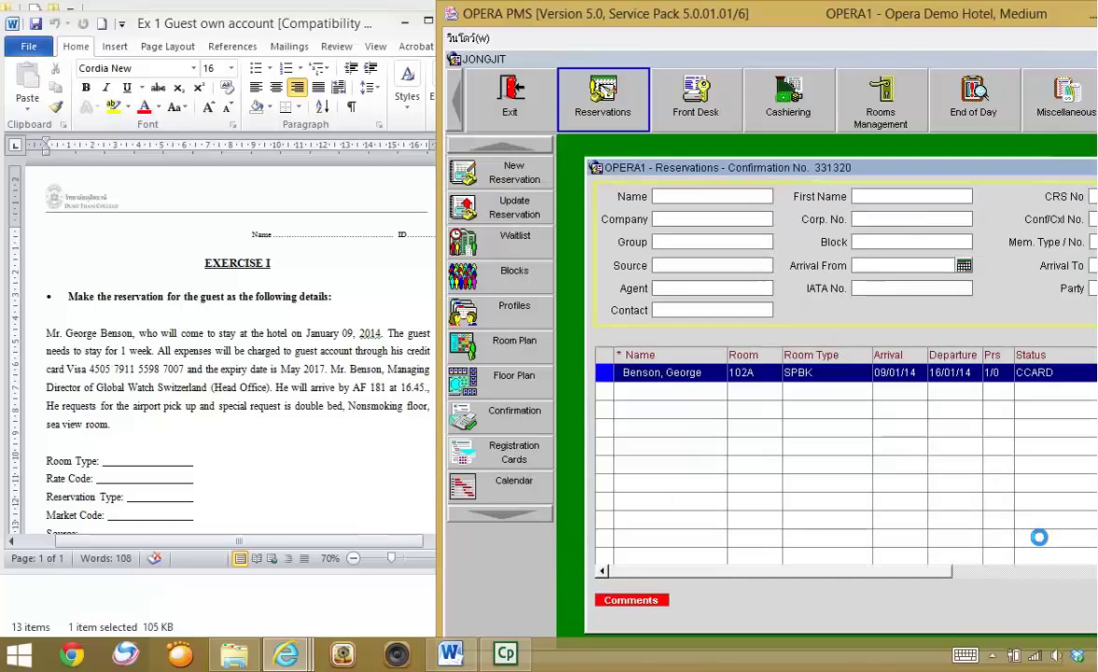
pyautogui.moveTo(952, 24); pyautogui.dragTo(707, 48)
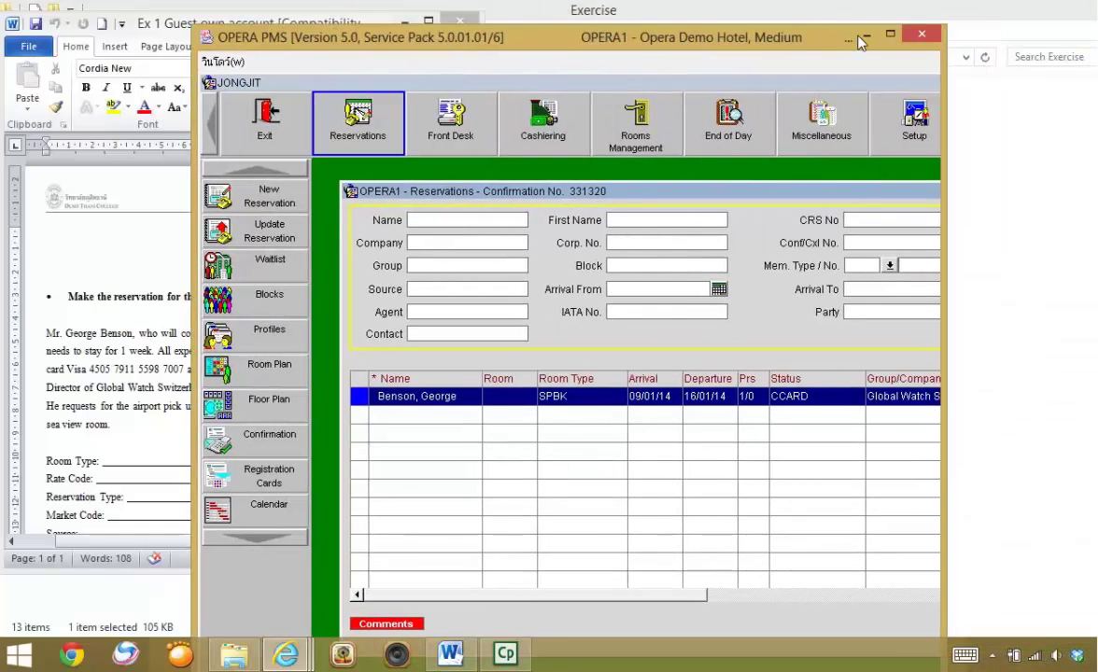
pyautogui.click(891, 34)
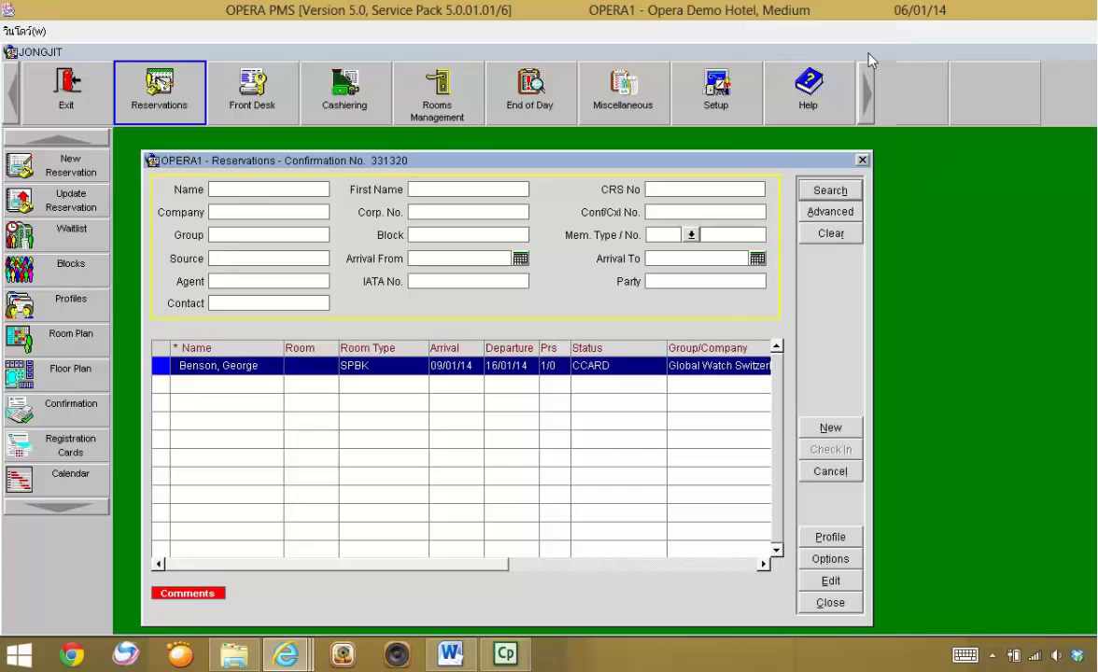